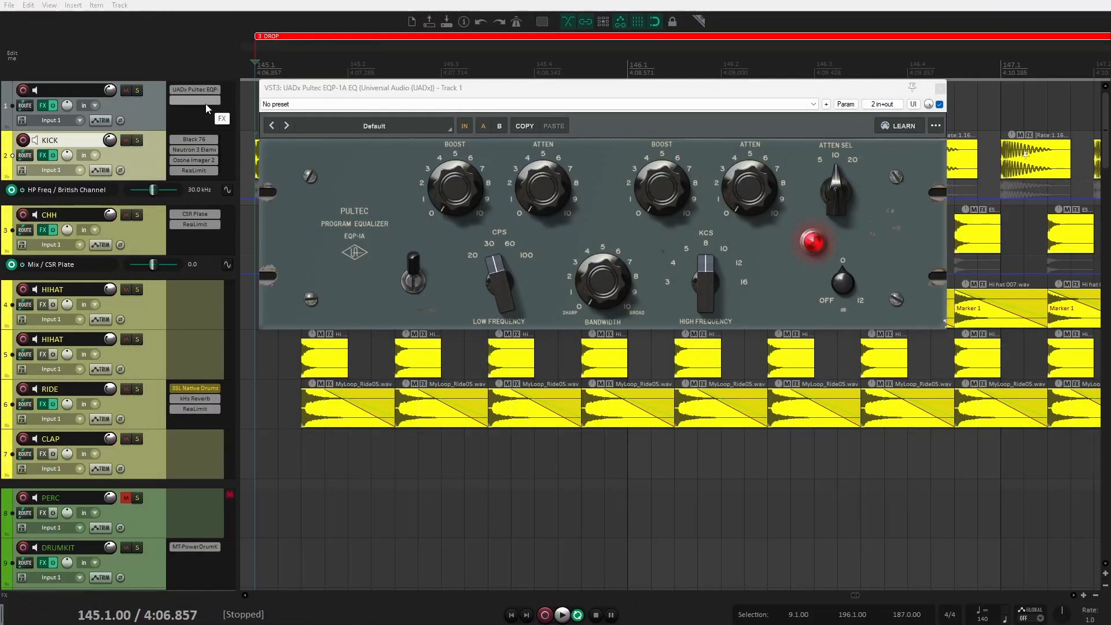
Step: Add the EQual plugin to track 1's FX chain after the Pultec EQ and arrange both plugin windows
{"action": "double_click", "coordinate": [206, 103]}
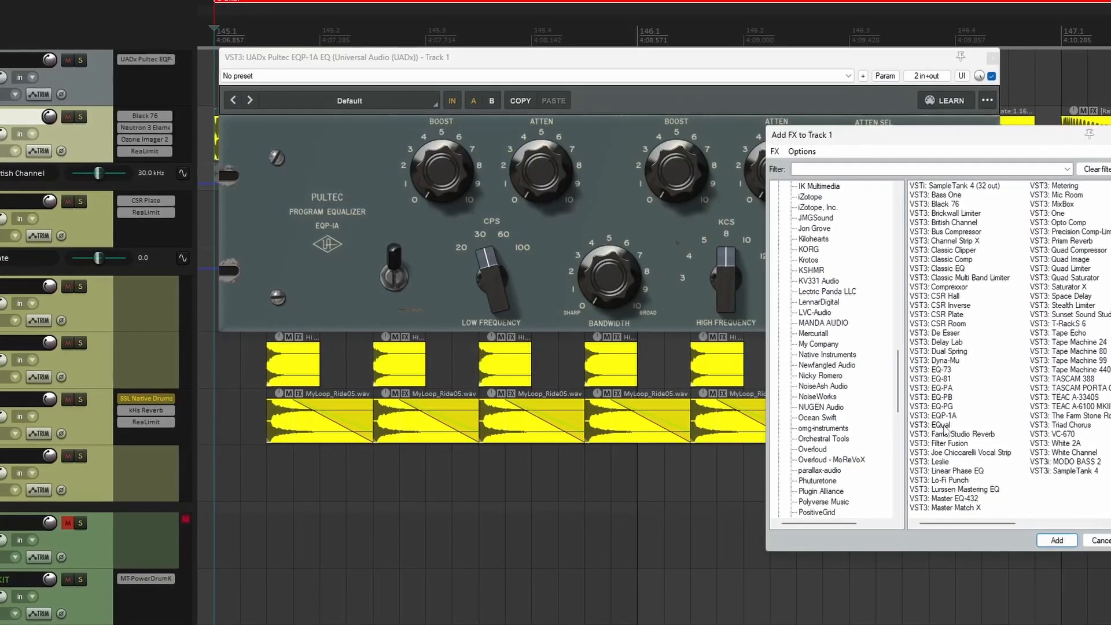
{"action": "double_click", "coordinate": [942, 424]}
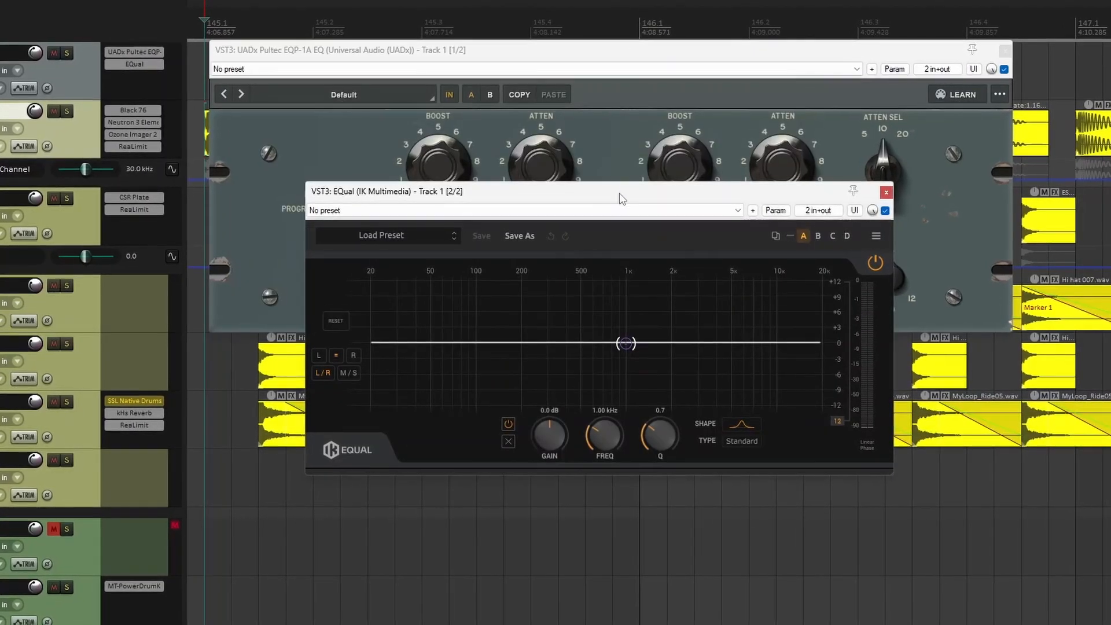
{"action": "left_click_drag", "start_coordinate": [619, 193], "coordinate": [662, 298]}
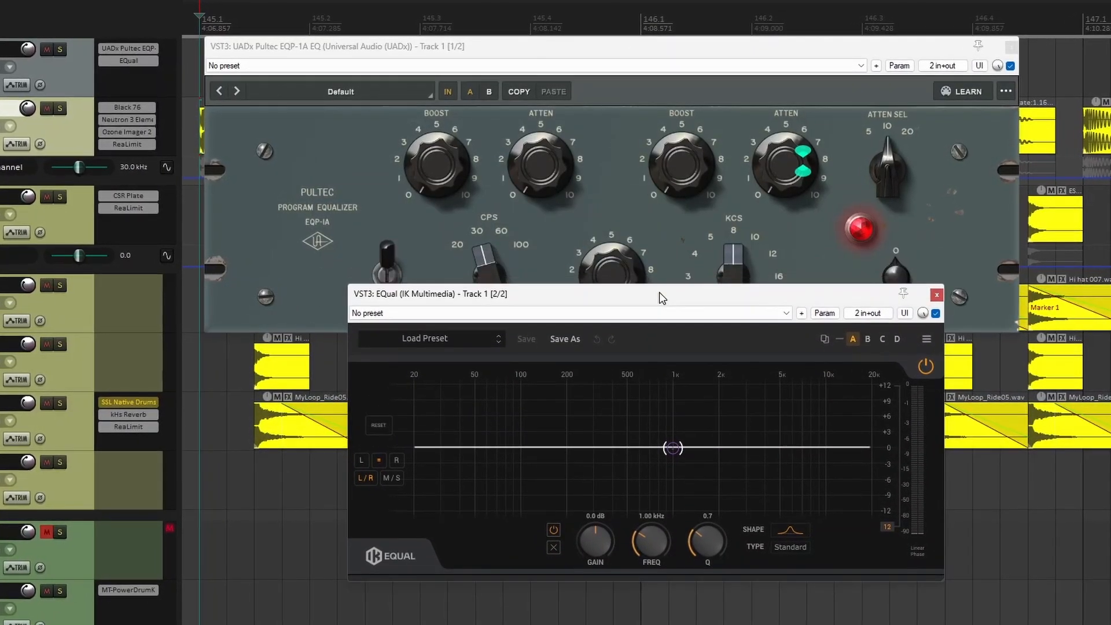
{"action": "left_click", "coordinate": [590, 50]}
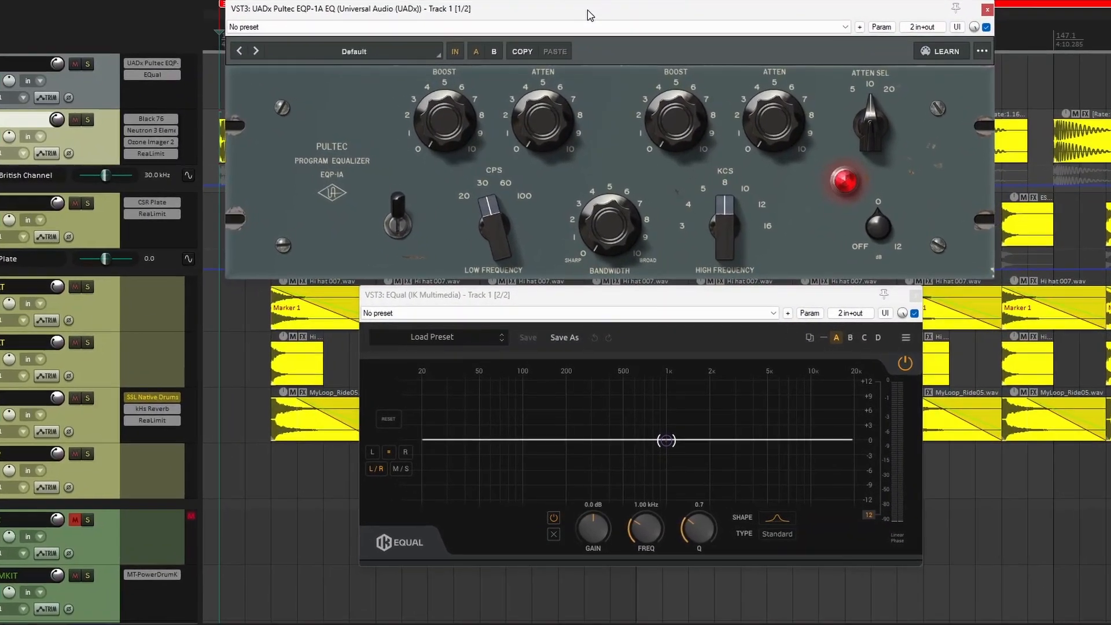
{"action": "left_click", "coordinate": [570, 298]}
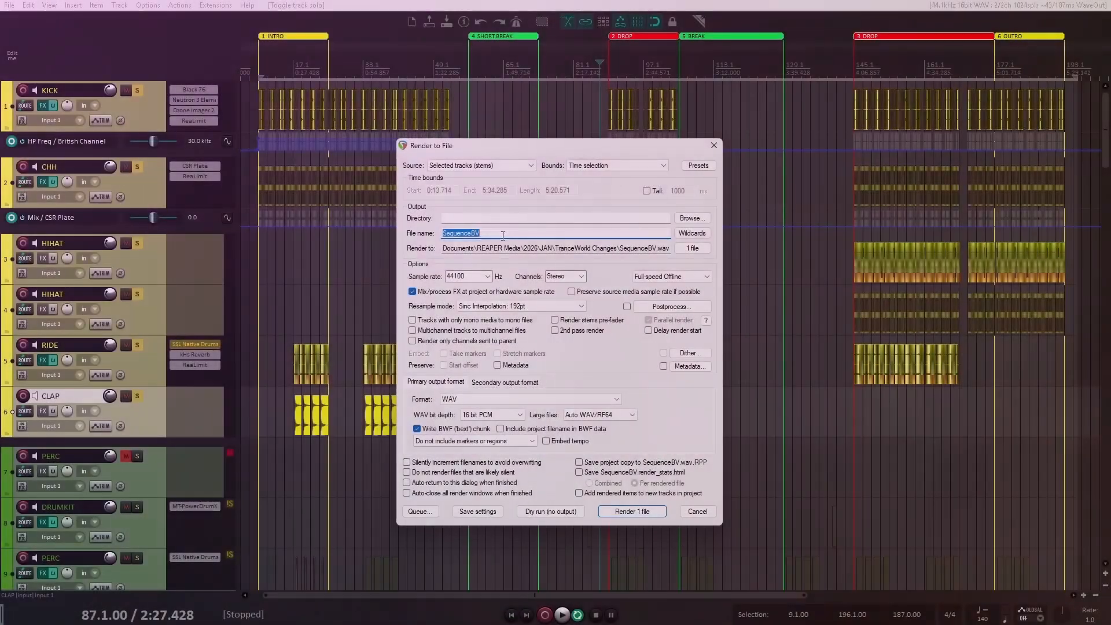
Step: Name the render file DRUMS and set its output directory to Desktop > Mix Stems > TRANCE STEMS
{"action": "type", "text": "S"}
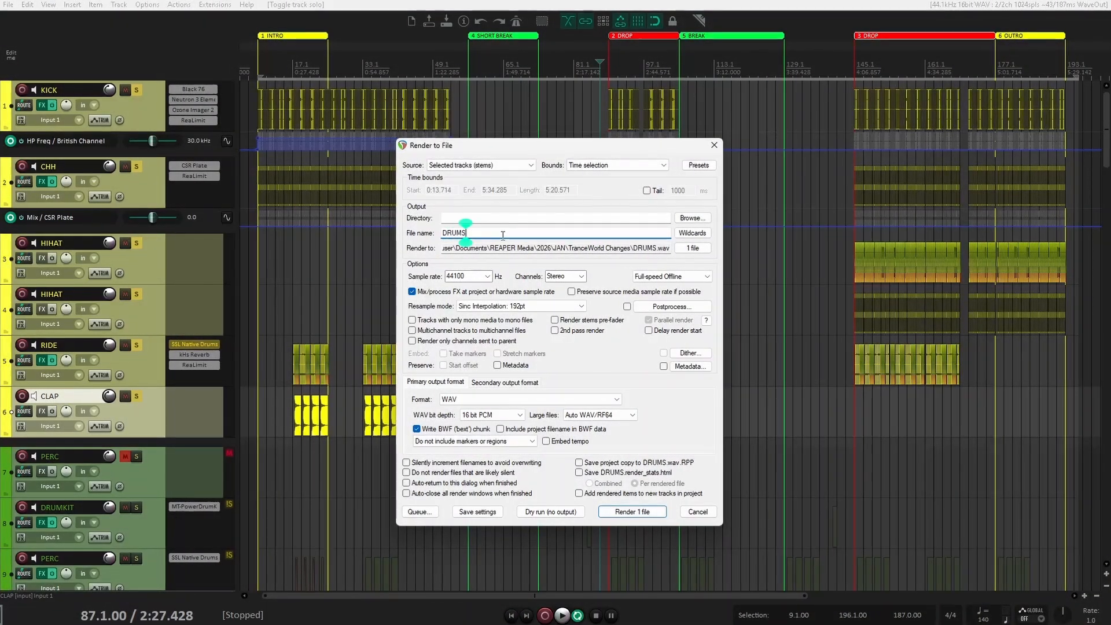
{"action": "left_click", "coordinate": [695, 216]}
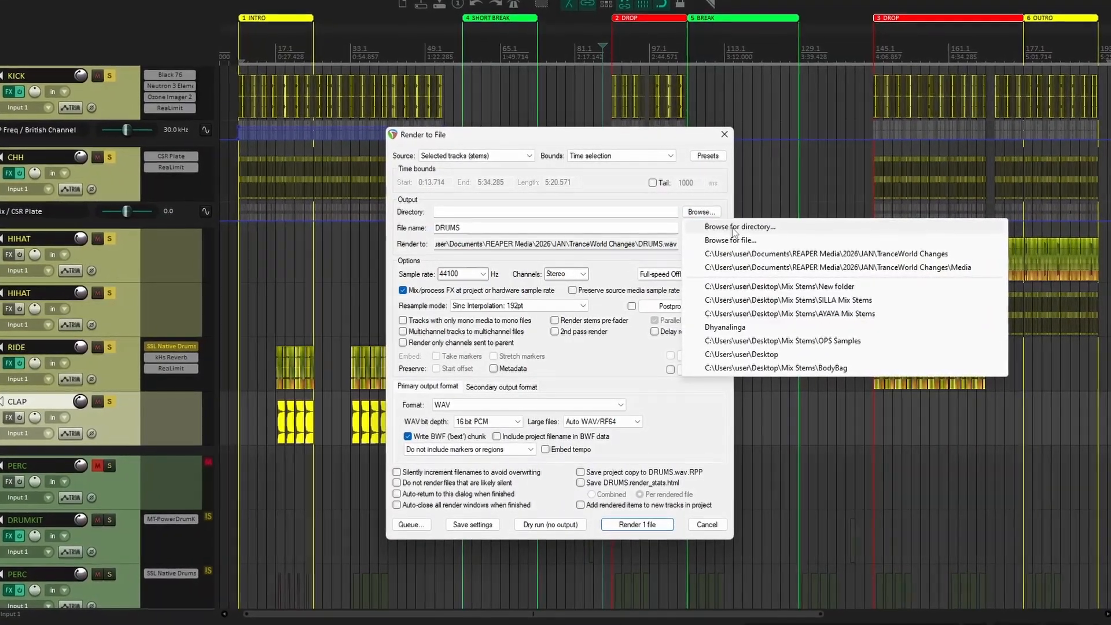
{"action": "left_click", "coordinate": [733, 230]}
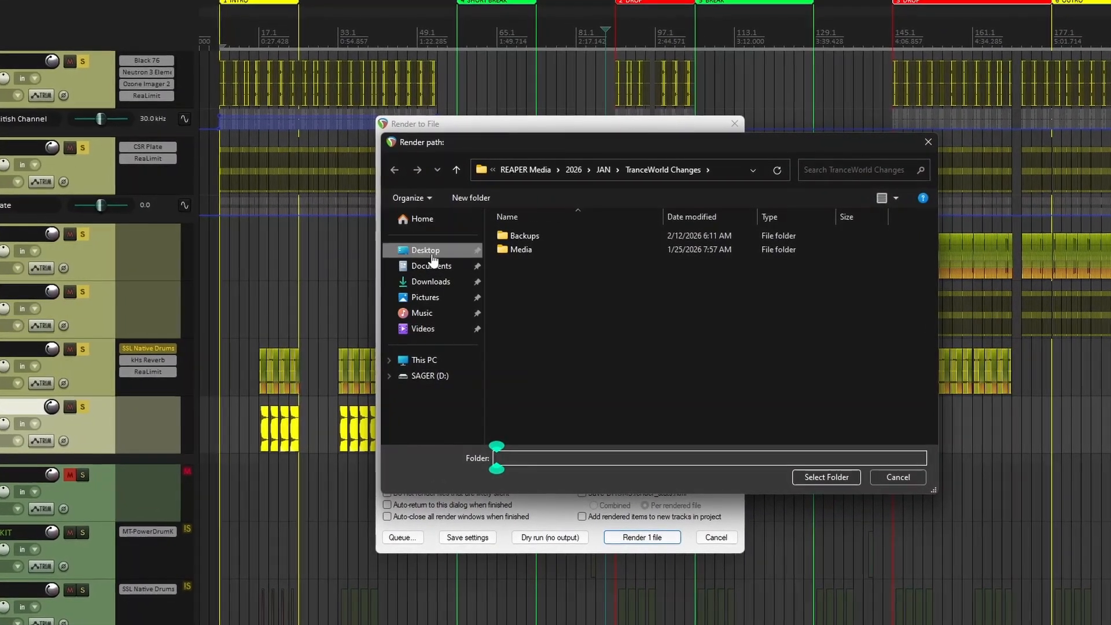
{"action": "left_click", "coordinate": [431, 250]}
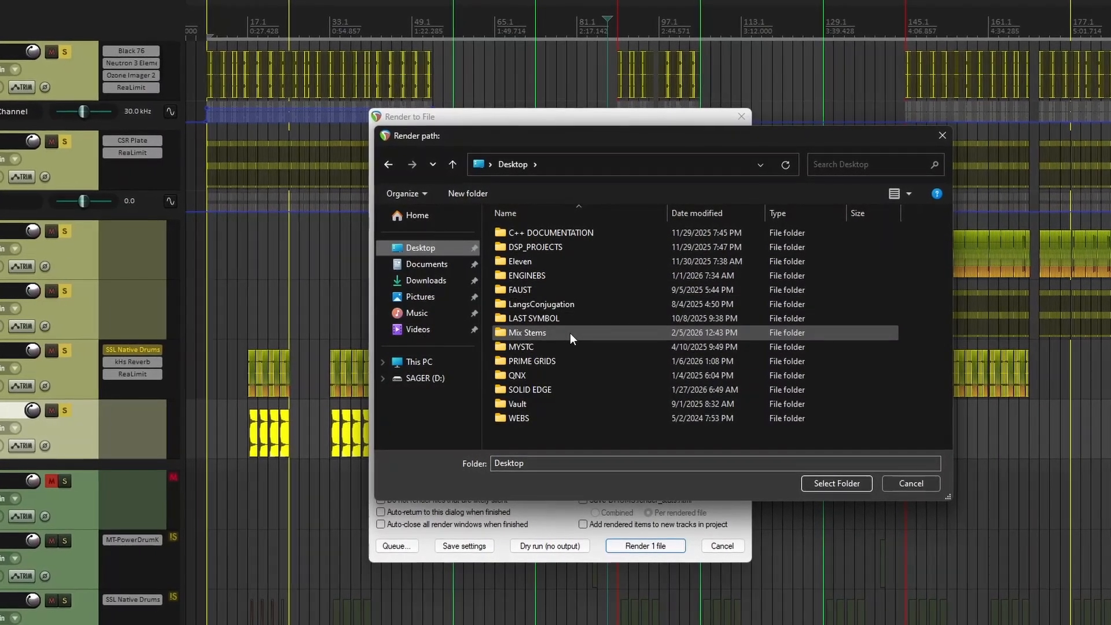
{"action": "double_click", "coordinate": [571, 332]}
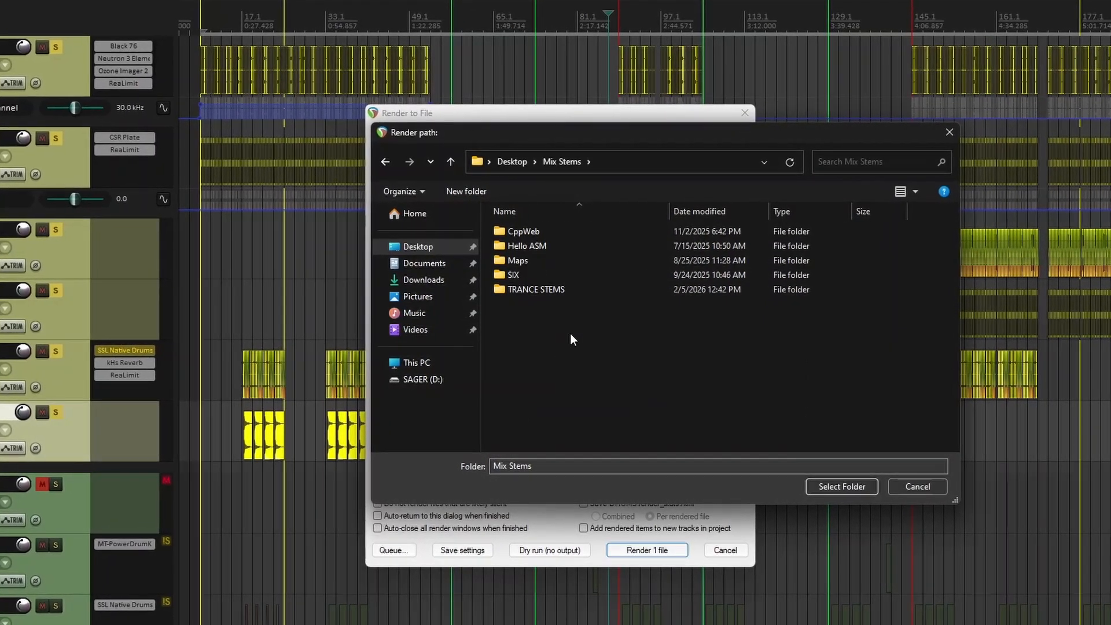
{"action": "double_click", "coordinate": [547, 289]}
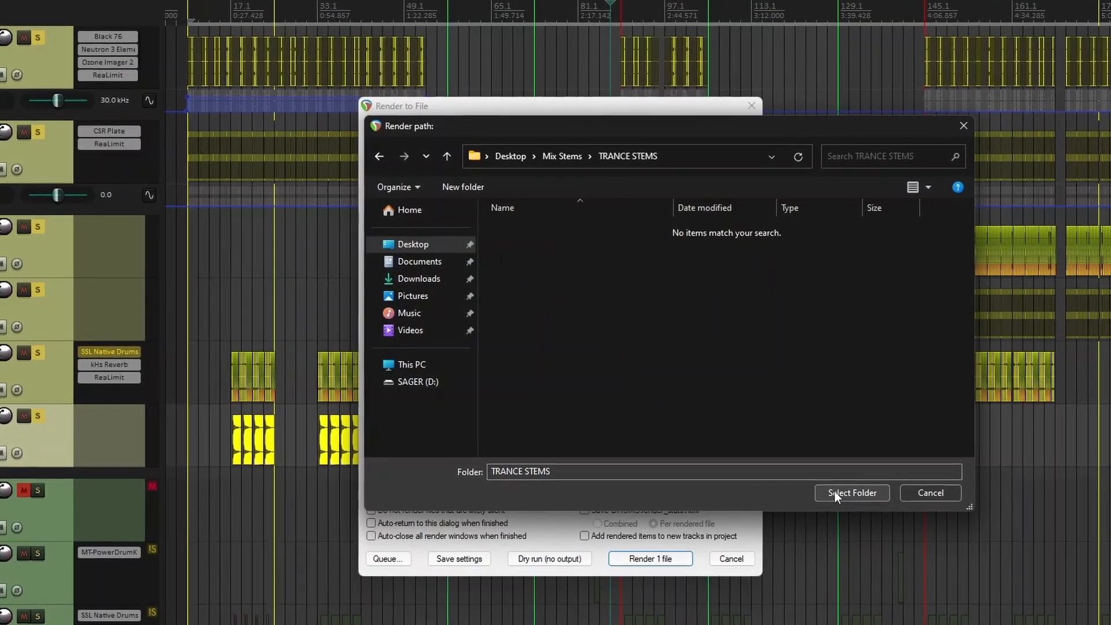
{"action": "left_click", "coordinate": [839, 494]}
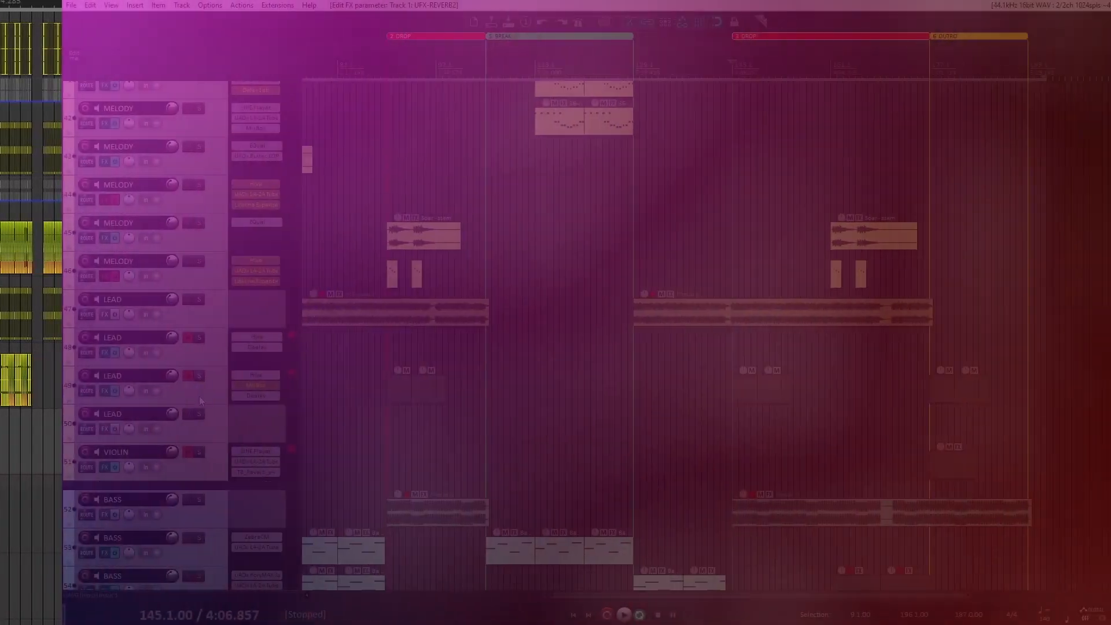
Step: Open the Mixer window, then reposition and enlarge it over the arrange view
{"action": "scroll", "coordinate": [130, 381], "scroll_direction": "up", "scroll_amount": 6}
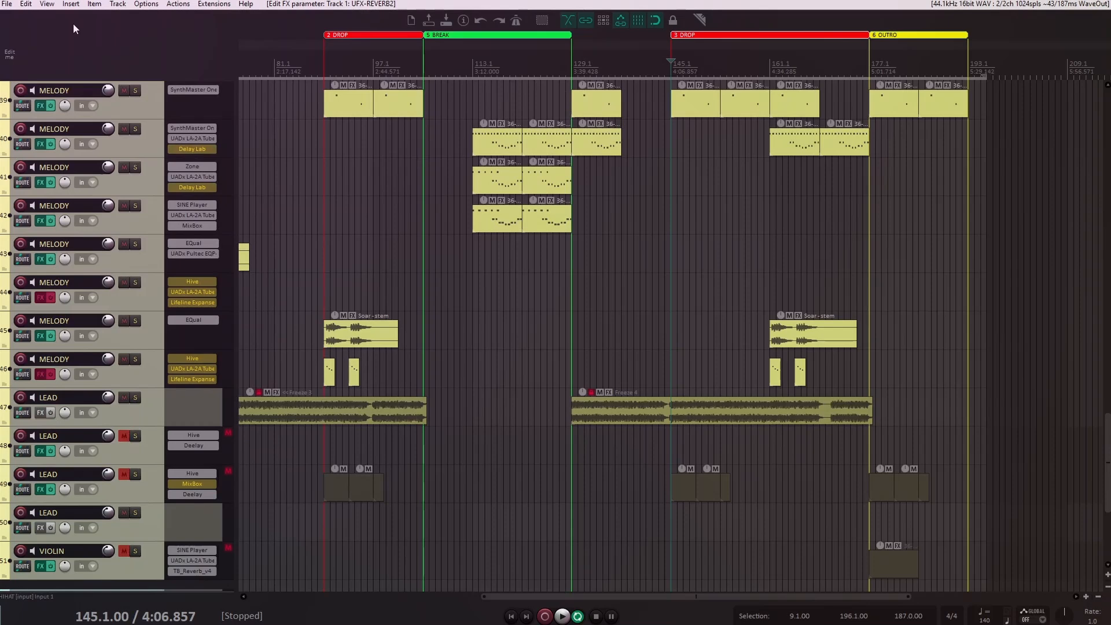
{"action": "left_click", "coordinate": [47, 4]}
{"action": "left_click", "coordinate": [47, 39]}
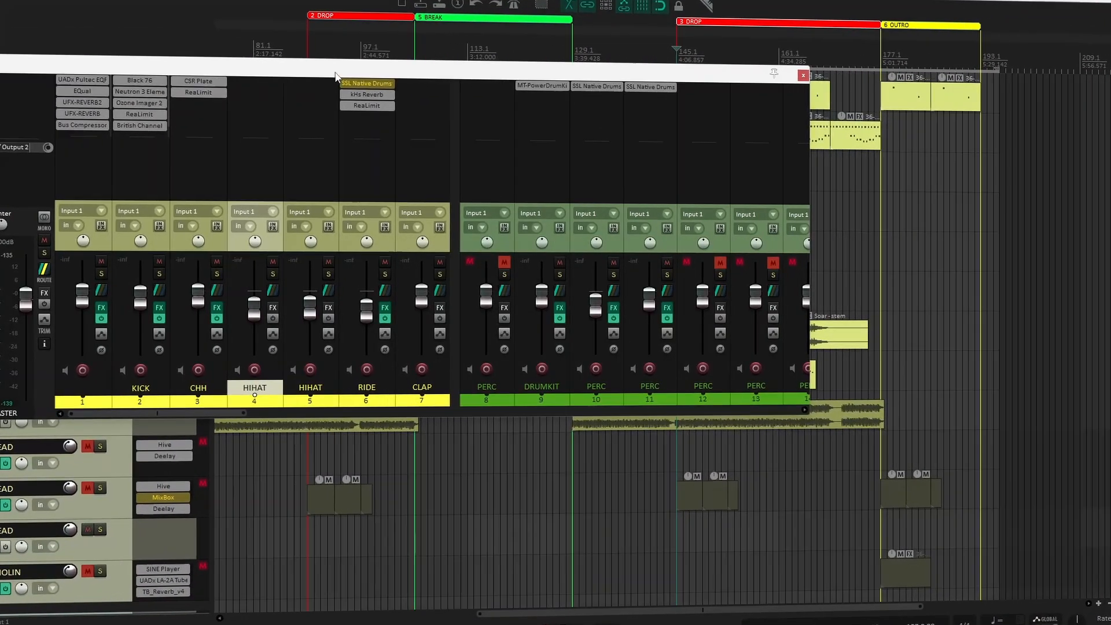
{"action": "left_click_drag", "start_coordinate": [336, 74], "coordinate": [312, 62]}
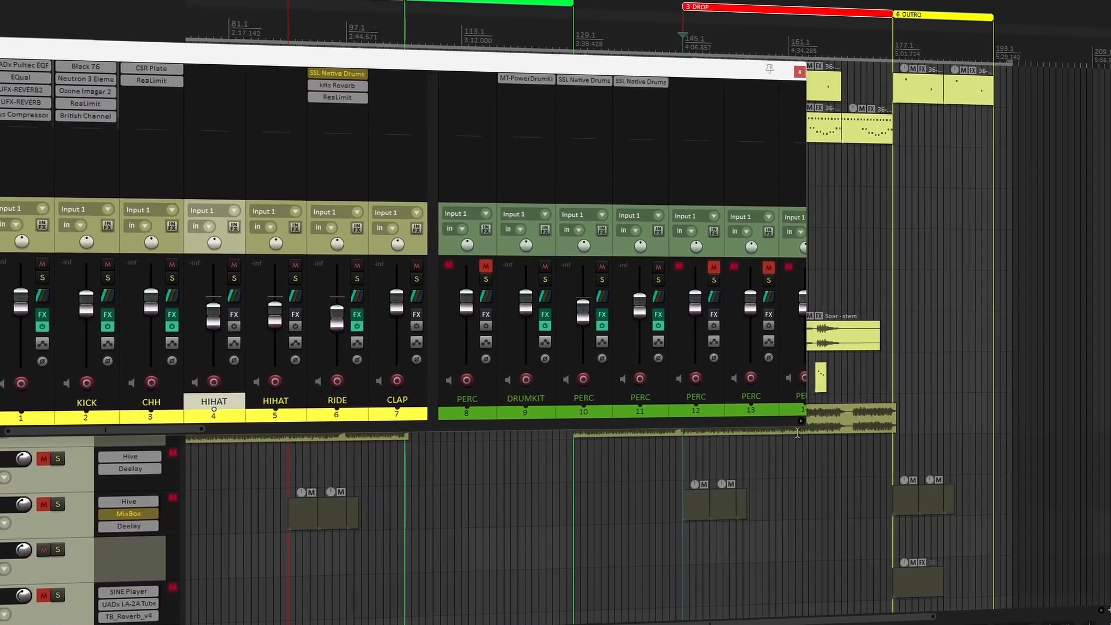
{"action": "left_click_drag", "start_coordinate": [804, 427], "coordinate": [1110, 608]}
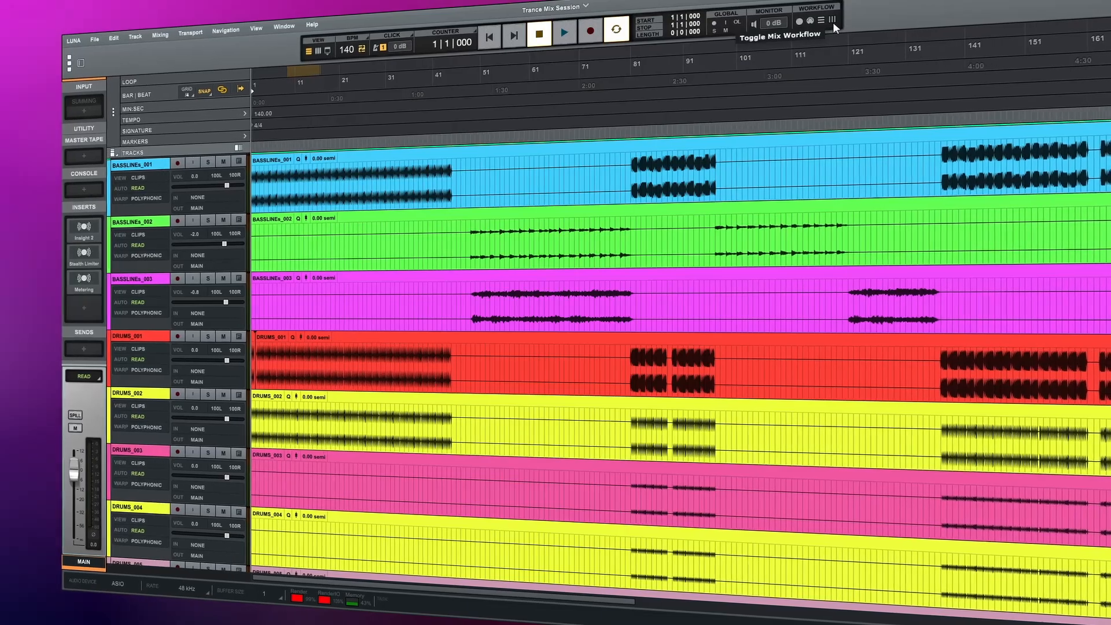
Step: Switch to LUNA, toggle the mix workflow and set the view to the mixer display
{"action": "left_click", "coordinate": [832, 23]}
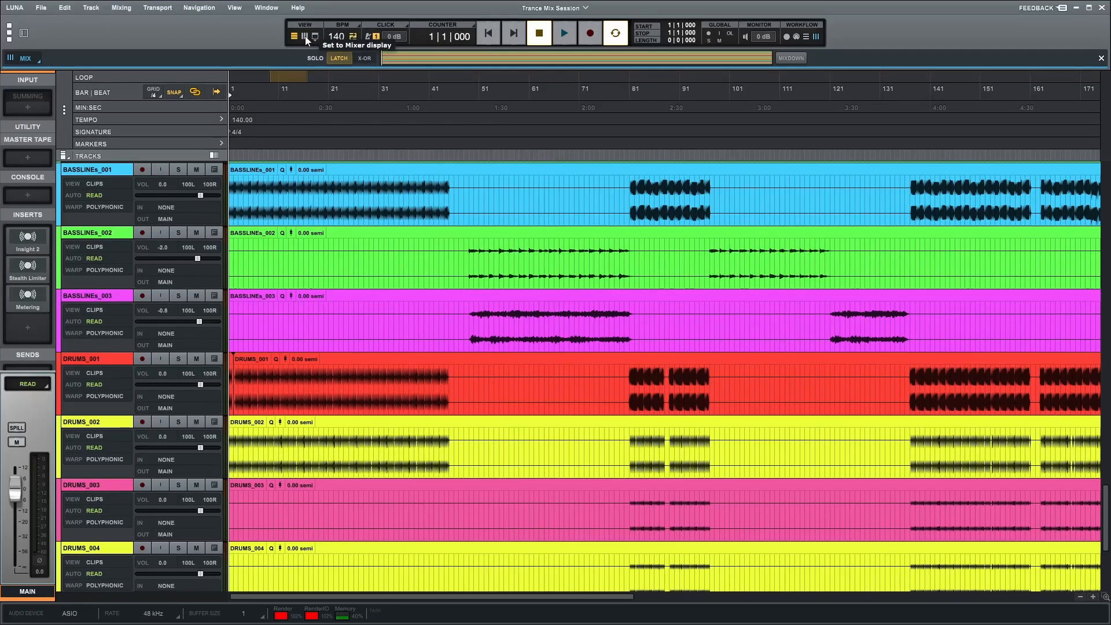
{"action": "left_click", "coordinate": [305, 36]}
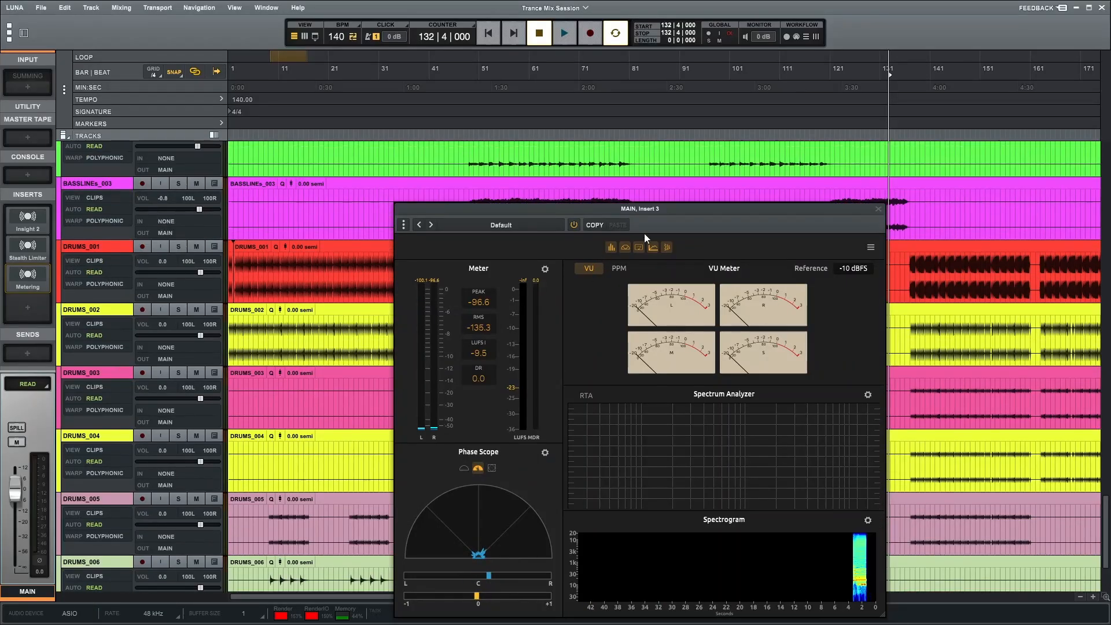
Step: Start playback and reposition the main bus Metering plugin window
{"action": "key", "text": "space"}
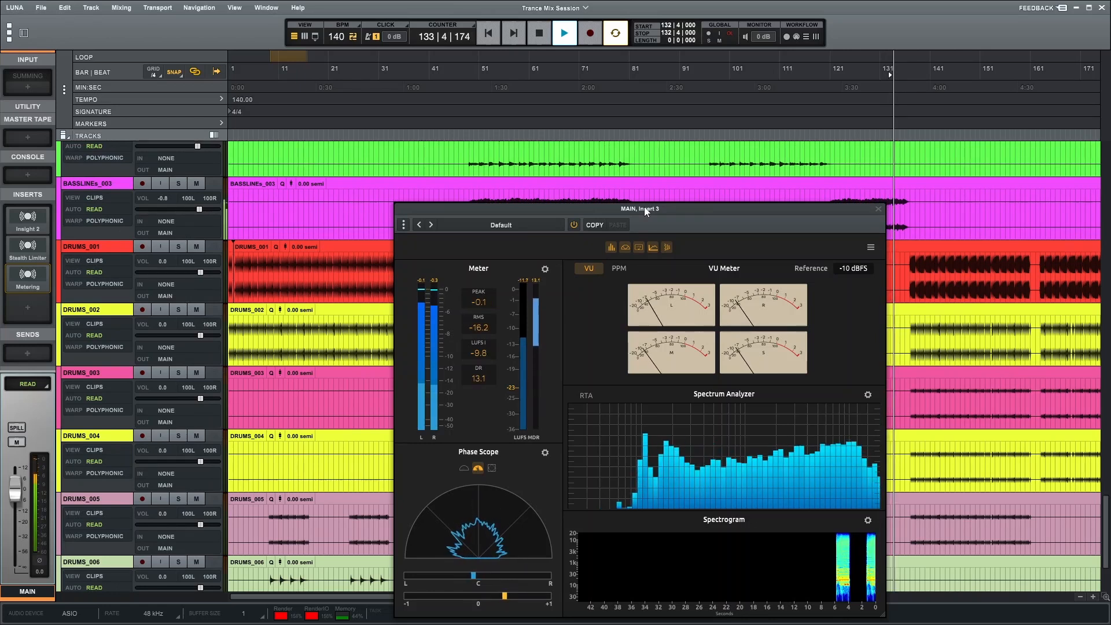
{"action": "left_click_drag", "start_coordinate": [645, 209], "coordinate": [616, 160]}
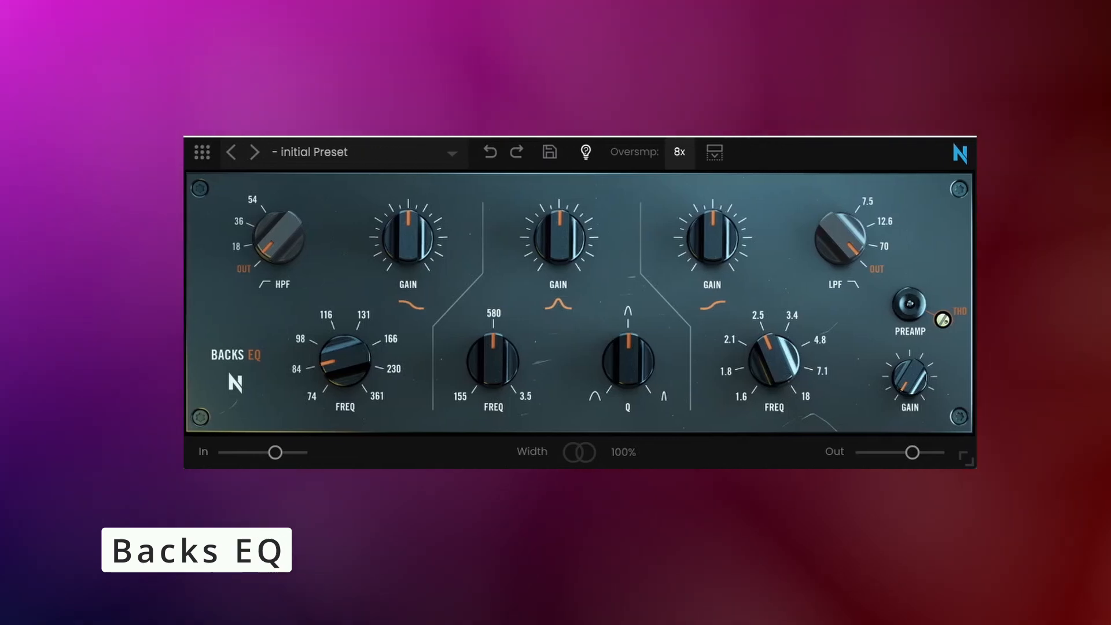
Step: Adjust the Backs EQ mid band gain, frequency and Q, and the high band gain
{"action": "left_click_drag", "start_coordinate": [572, 262], "coordinate": [557, 216]}
{"action": "mouse_move", "coordinate": [502, 360]}
{"action": "left_mouse_down"}
{"action": "mouse_move", "coordinate": [501, 391]}
{"action": "mouse_move", "coordinate": [501, 376]}
{"action": "left_mouse_up"}
{"action": "left_click_drag", "start_coordinate": [653, 363], "coordinate": [655, 329]}
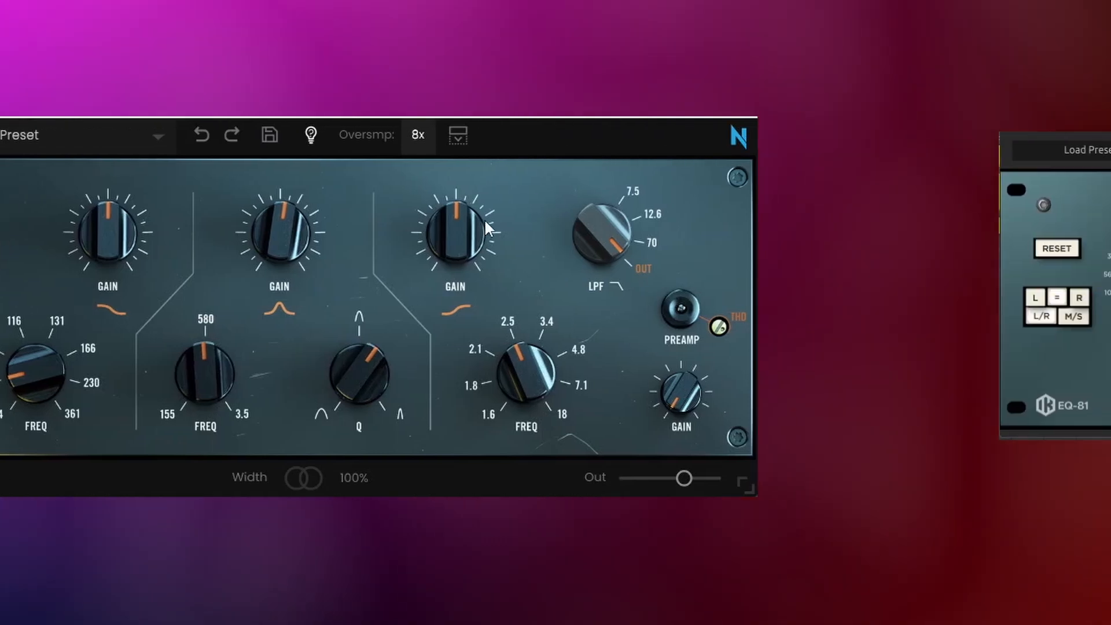
{"action": "left_click_drag", "start_coordinate": [753, 215], "coordinate": [753, 251]}
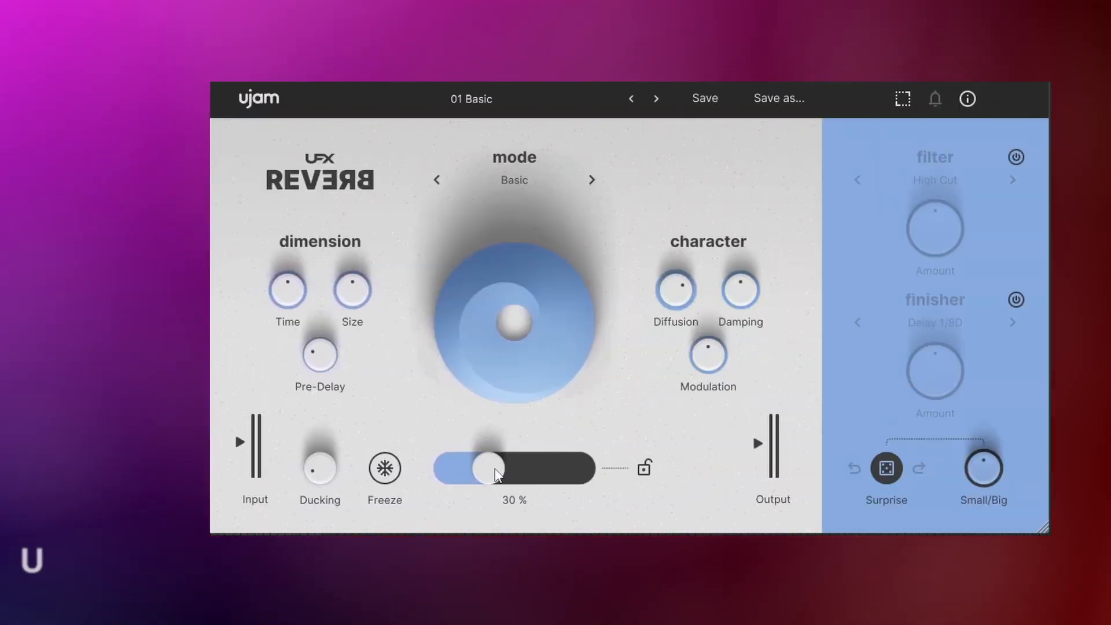
{"action": "left_click_drag", "start_coordinate": [496, 474], "coordinate": [407, 484]}
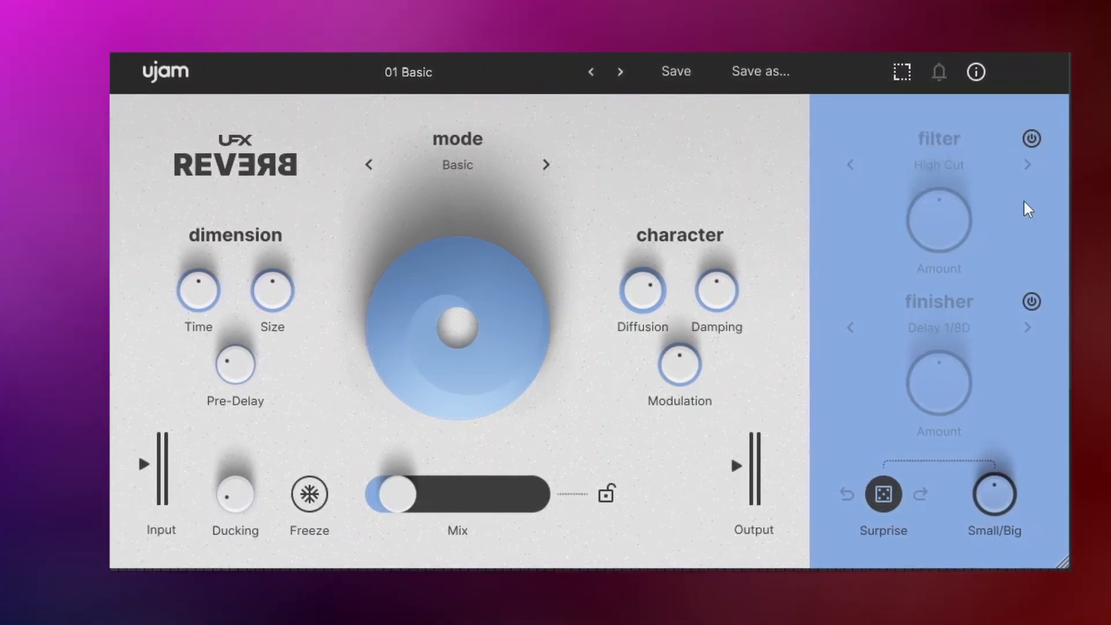
Step: Toggle the UFX Reverb Finisher section power and lower the Mix slider
{"action": "left_click", "coordinate": [1032, 301]}
{"action": "left_click", "coordinate": [1032, 301]}
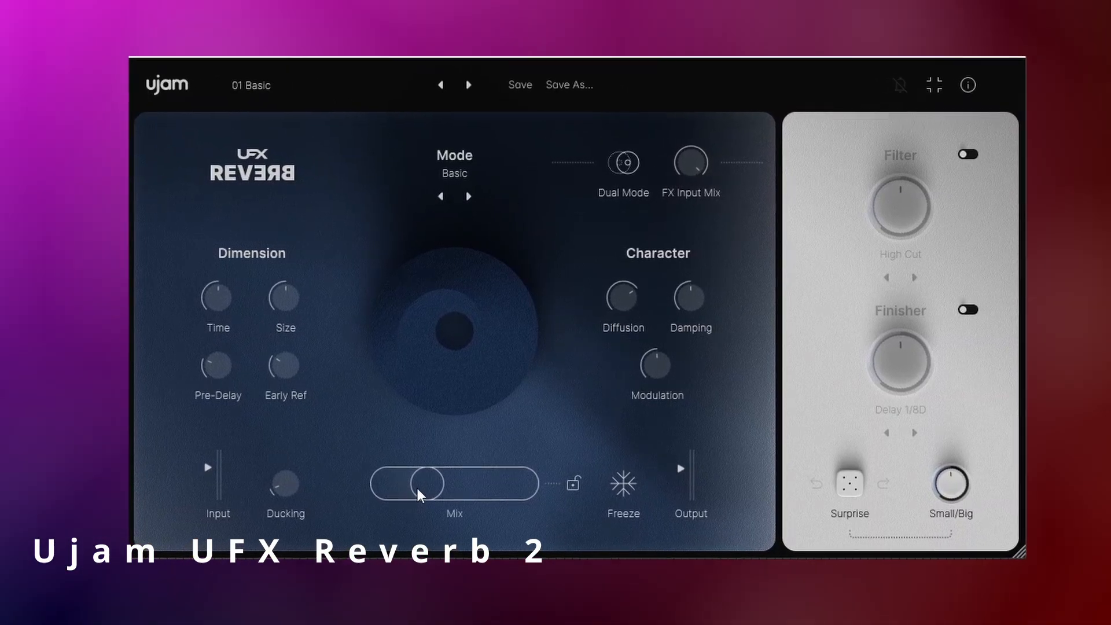
{"action": "left_click_drag", "start_coordinate": [420, 480], "coordinate": [373, 498]}
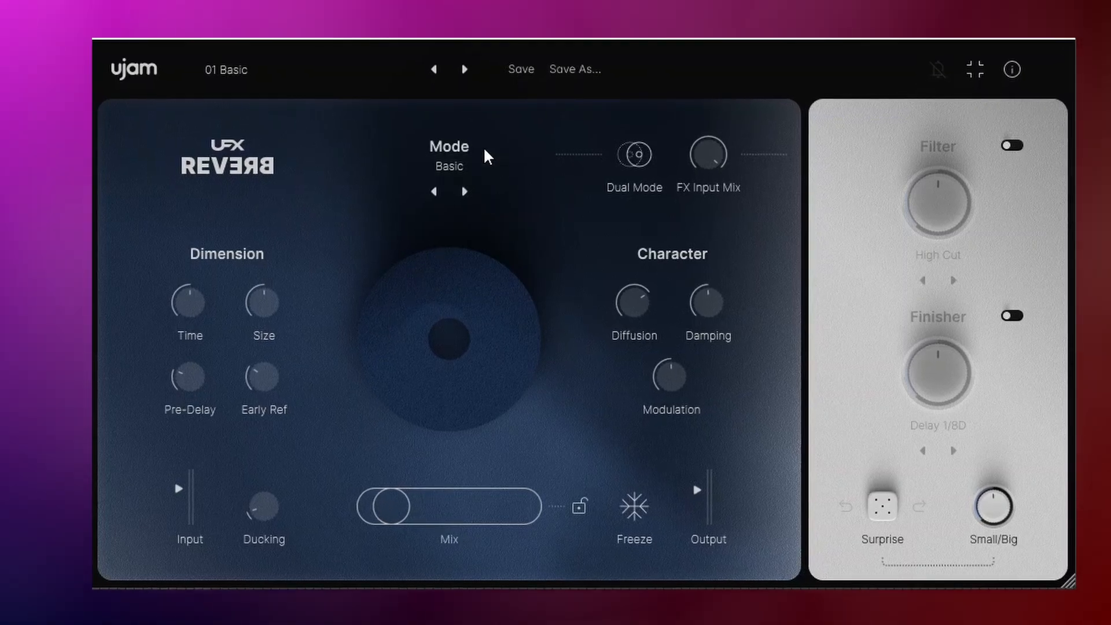
{"action": "left_click", "coordinate": [372, 73]}
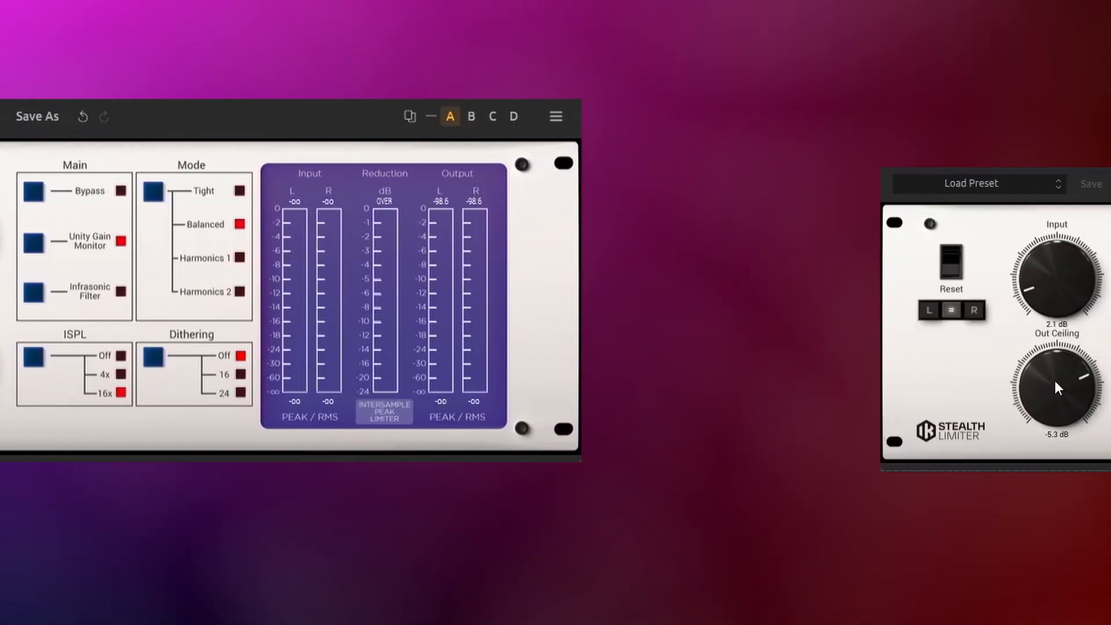
Step: Set the Stealth Limiter Out Ceiling to about -3.7 dB and toggle Bypass on and off
{"action": "left_click_drag", "start_coordinate": [878, 417], "coordinate": [869, 341]}
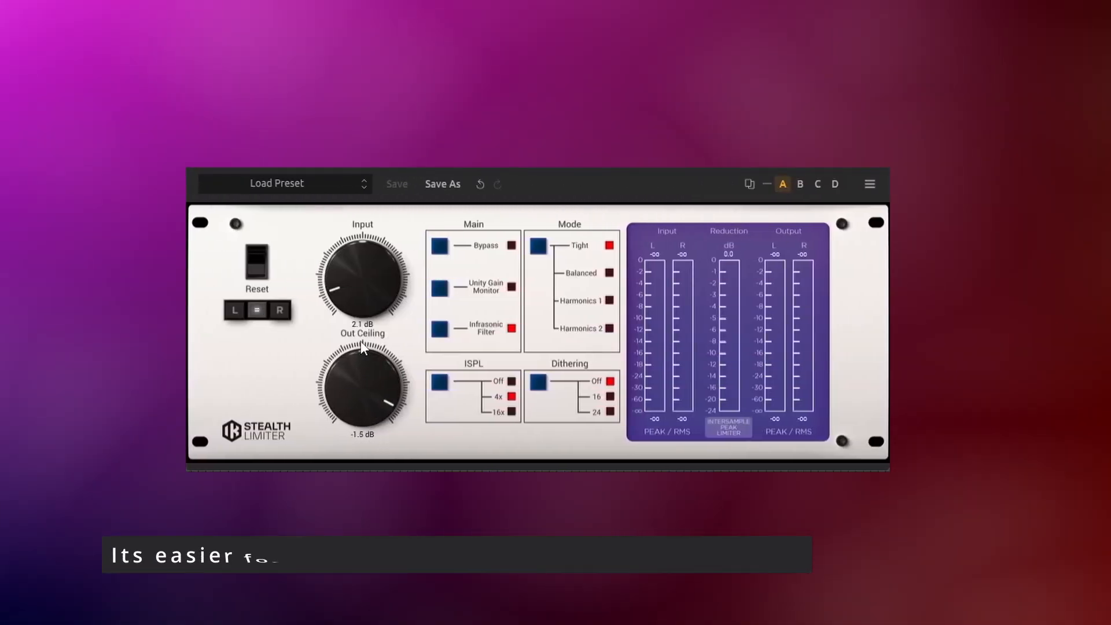
{"action": "left_click", "coordinate": [445, 250]}
{"action": "left_click", "coordinate": [445, 250]}
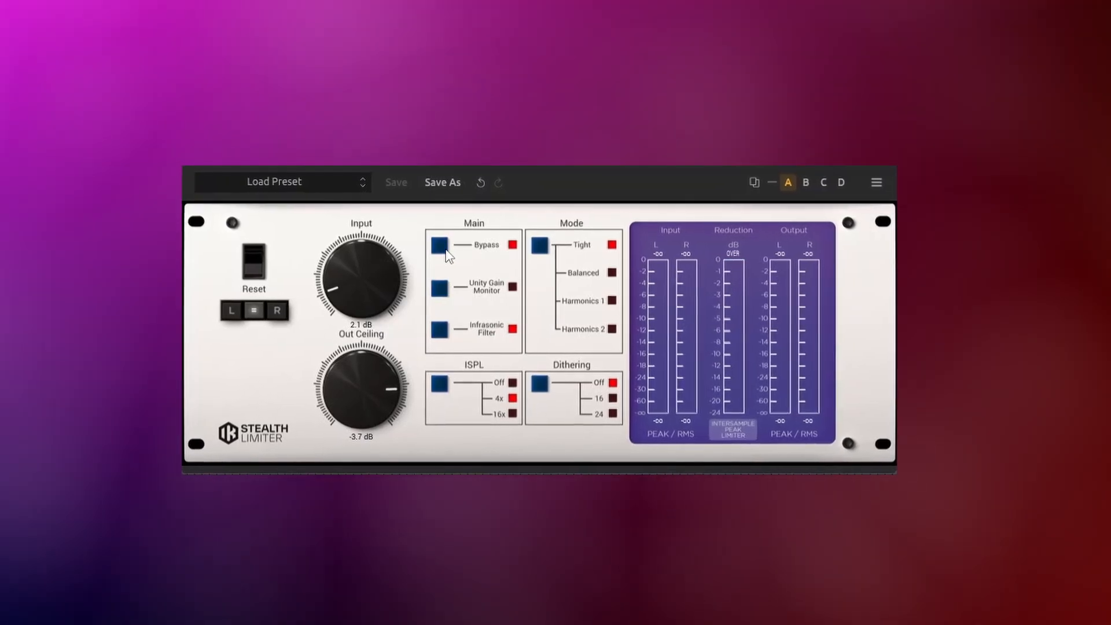
{"action": "left_click", "coordinate": [445, 250]}
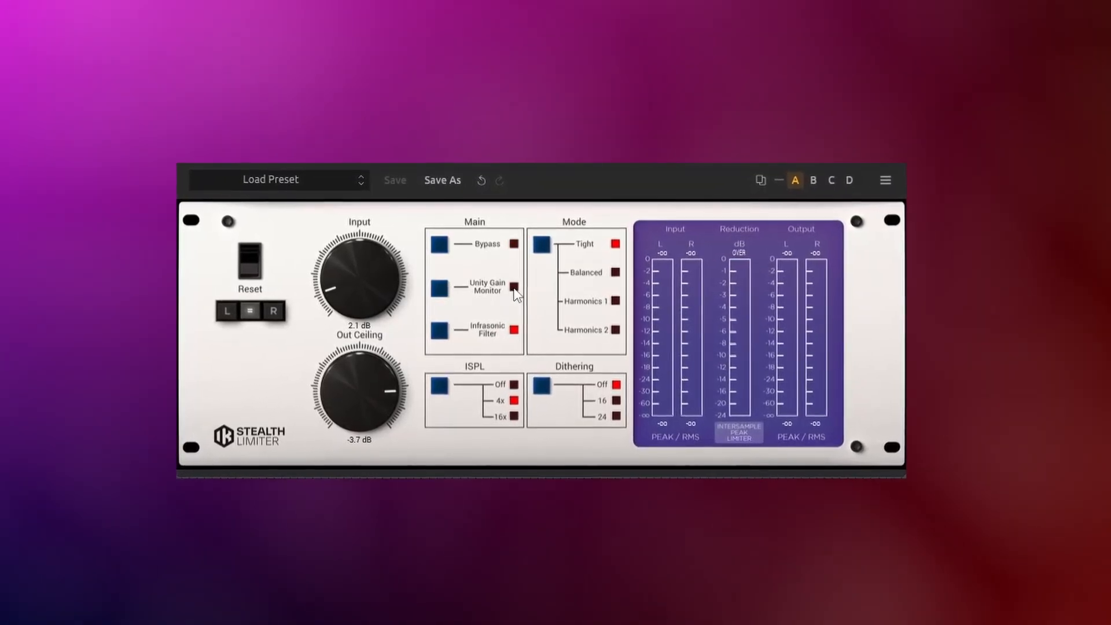
Step: Toggle the limiter's Unity Gain Monitor and Infrasonic Filter switches
{"action": "left_click", "coordinate": [450, 293]}
{"action": "left_click", "coordinate": [449, 293]}
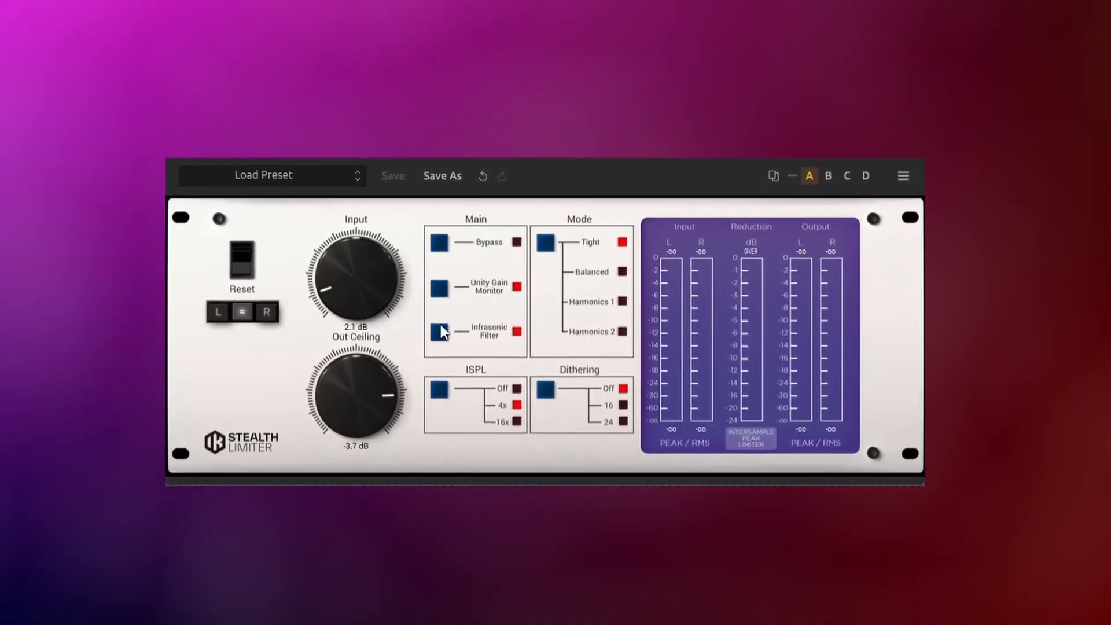
{"action": "left_click", "coordinate": [439, 339]}
{"action": "left_click", "coordinate": [439, 339]}
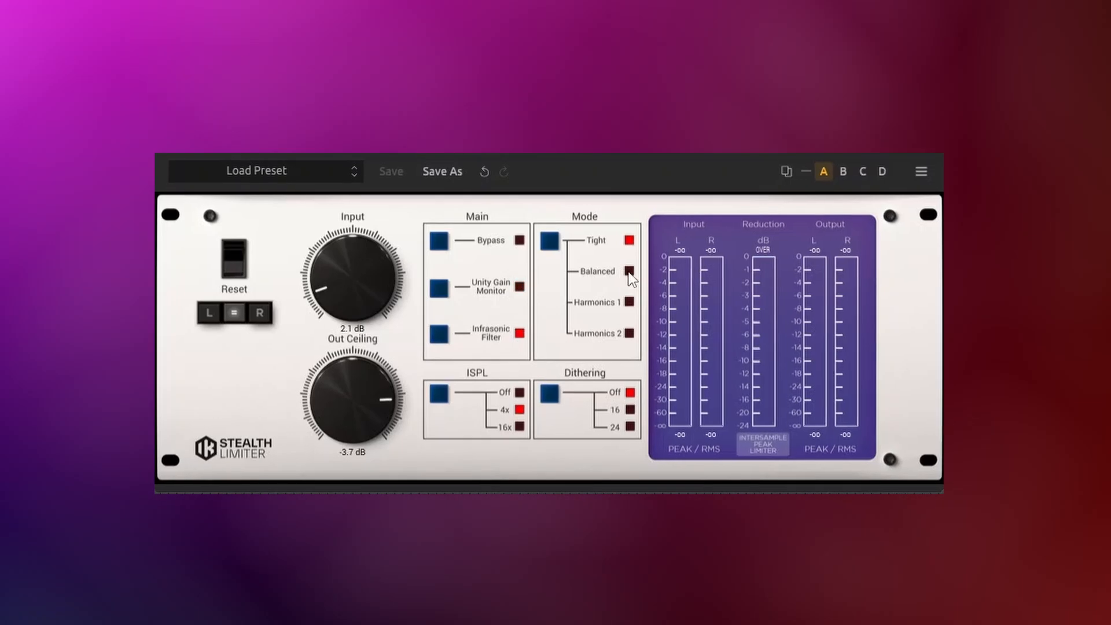
Step: Set the limiter Mode to Harmonics 2 and Dithering to 24
{"action": "left_click", "coordinate": [549, 242]}
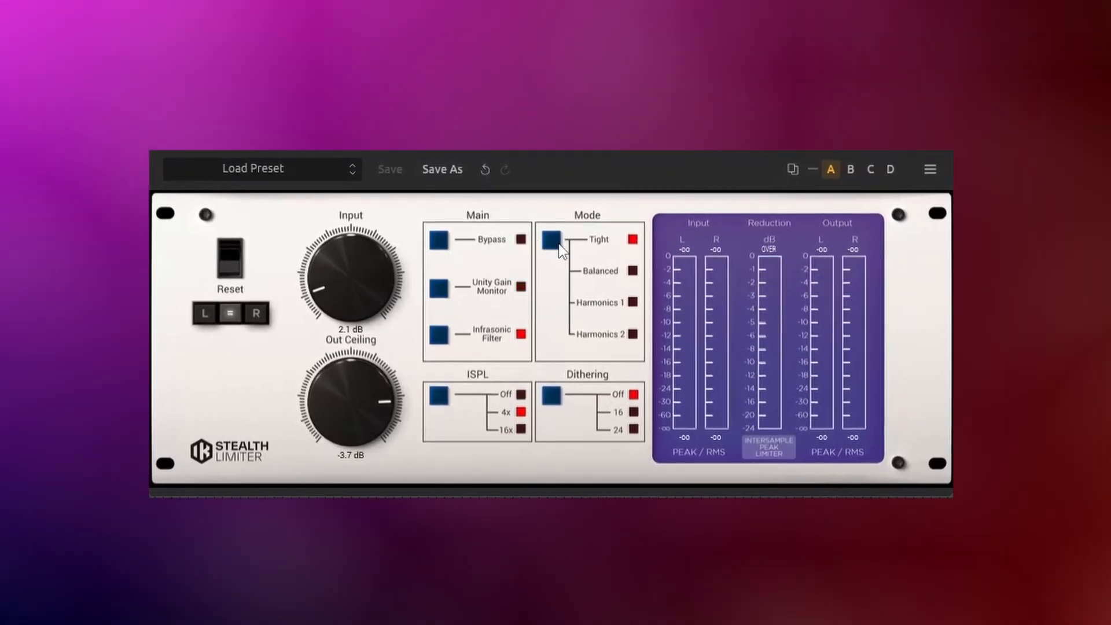
{"action": "left_click", "coordinate": [553, 243]}
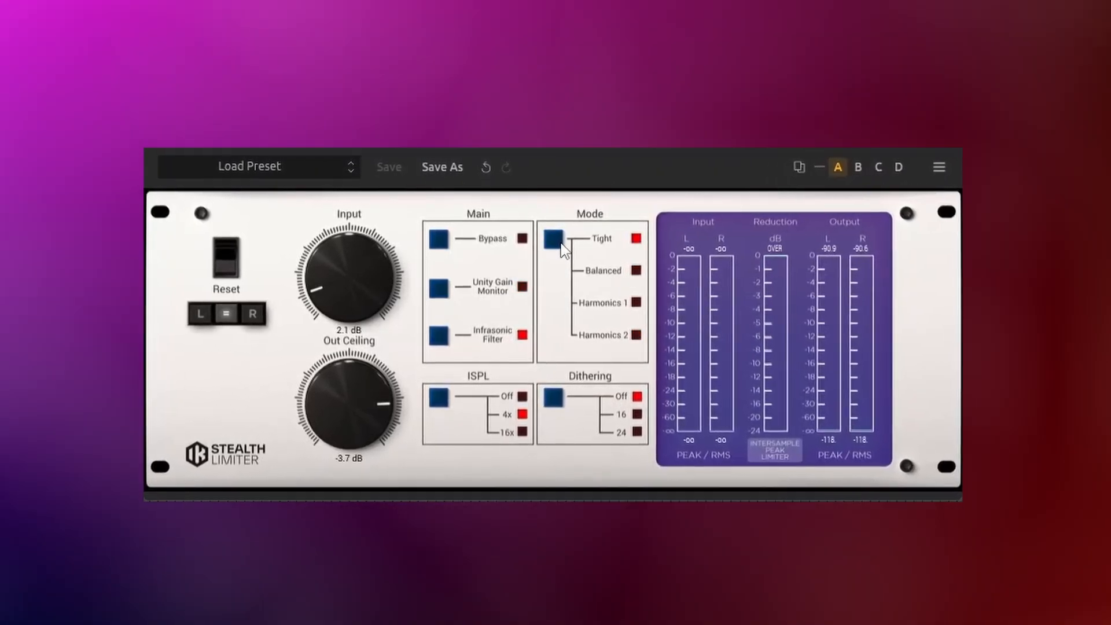
{"action": "left_click", "coordinate": [560, 243]}
{"action": "left_click", "coordinate": [561, 243]}
{"action": "left_click", "coordinate": [560, 242]}
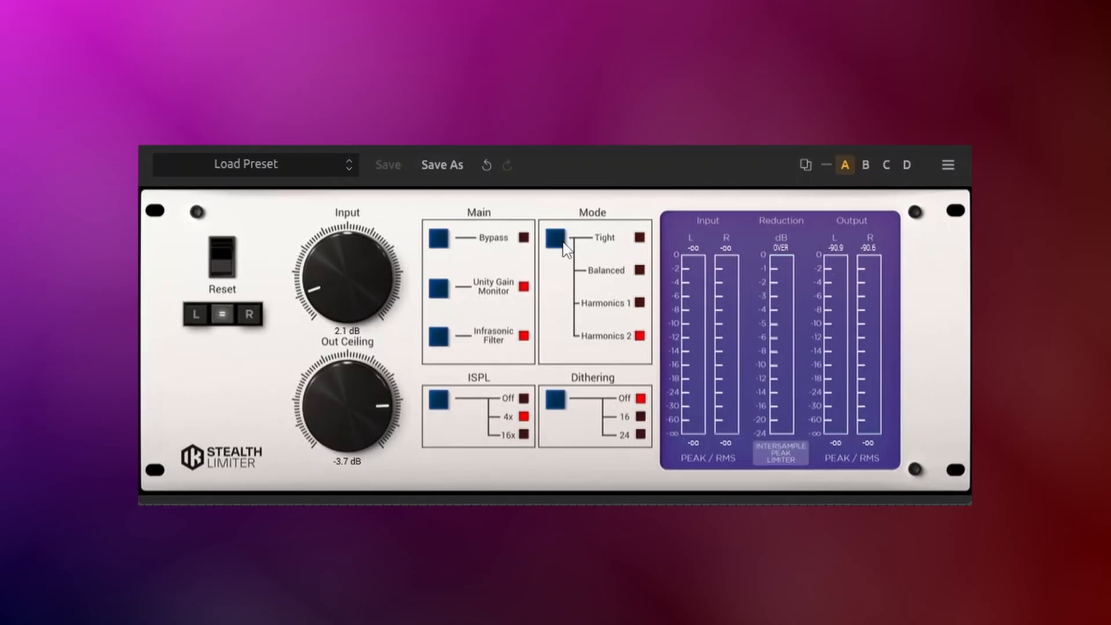
{"action": "left_click", "coordinate": [562, 402]}
{"action": "left_click", "coordinate": [563, 401]}
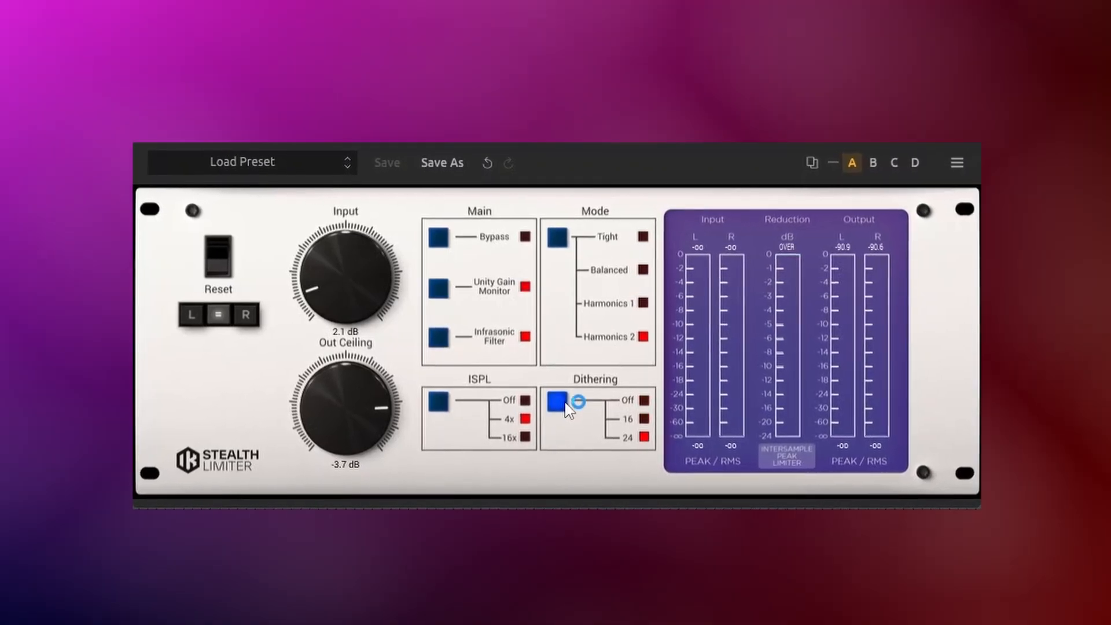
Step: Cycle through the Stealth Limiter's Dithering options
{"action": "left_click", "coordinate": [564, 403]}
{"action": "left_click", "coordinate": [565, 403]}
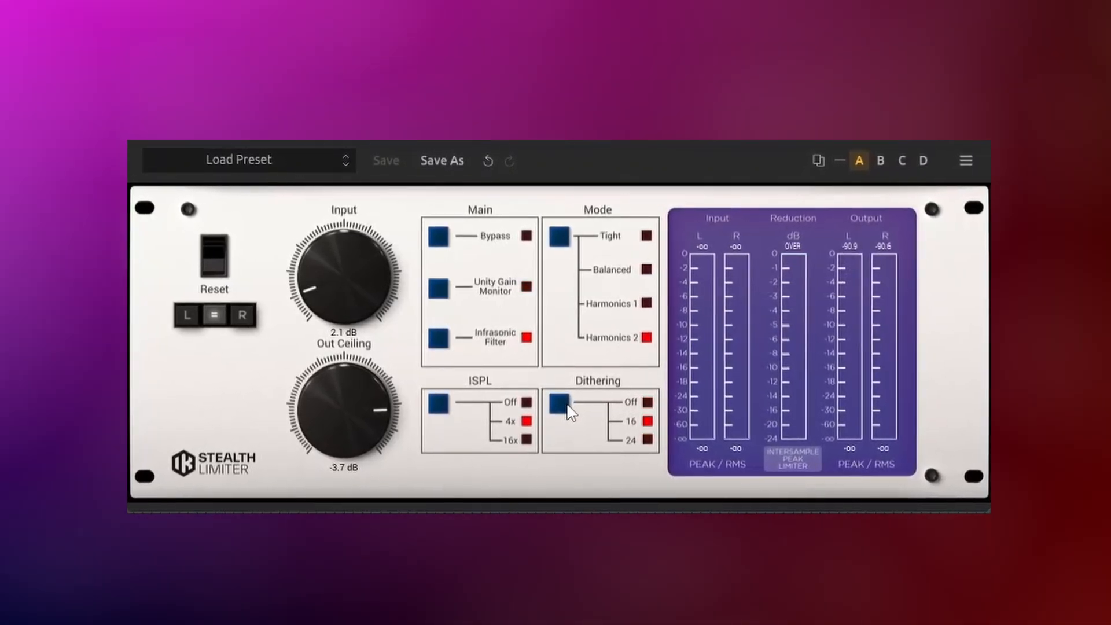
{"action": "left_click", "coordinate": [572, 410]}
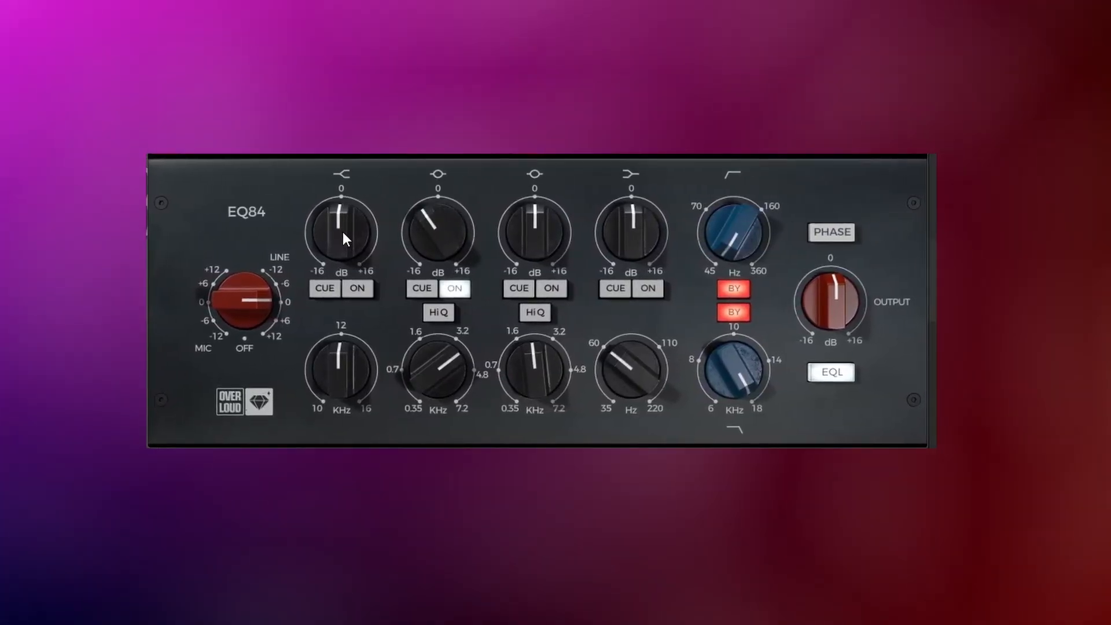
Step: Enable the EQ84 low band and adjust its gain and frequency knobs
{"action": "left_click", "coordinate": [355, 290]}
{"action": "left_click_drag", "start_coordinate": [348, 226], "coordinate": [347, 247]}
{"action": "left_click_drag", "start_coordinate": [338, 377], "coordinate": [332, 416]}
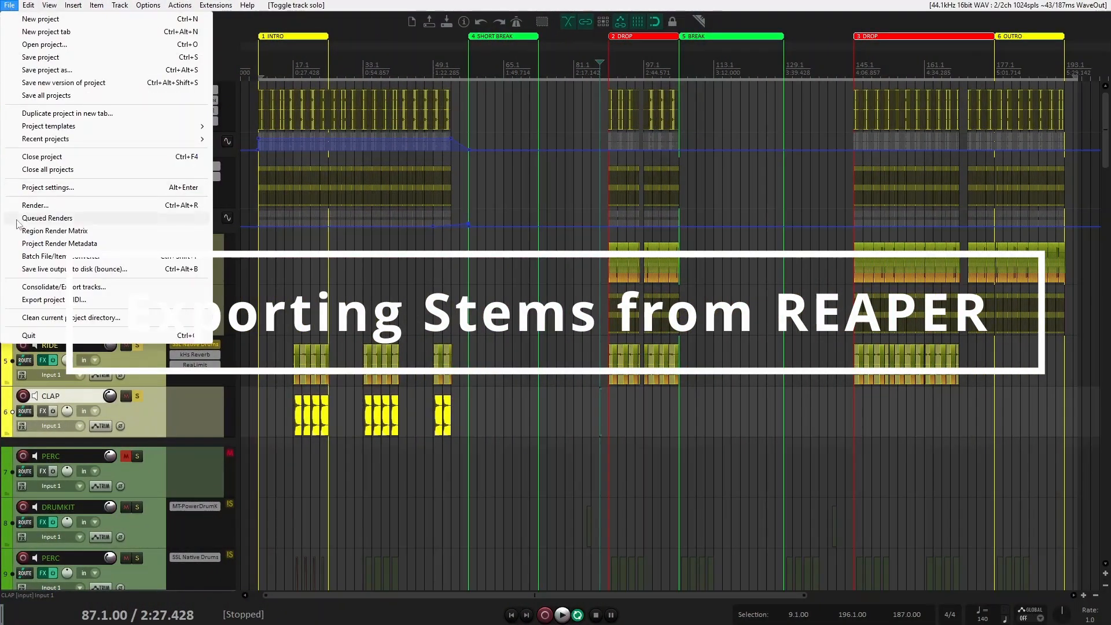
Step: Open the Render to File dialog and set the output format to WAV
{"action": "key", "text": "Escape"}
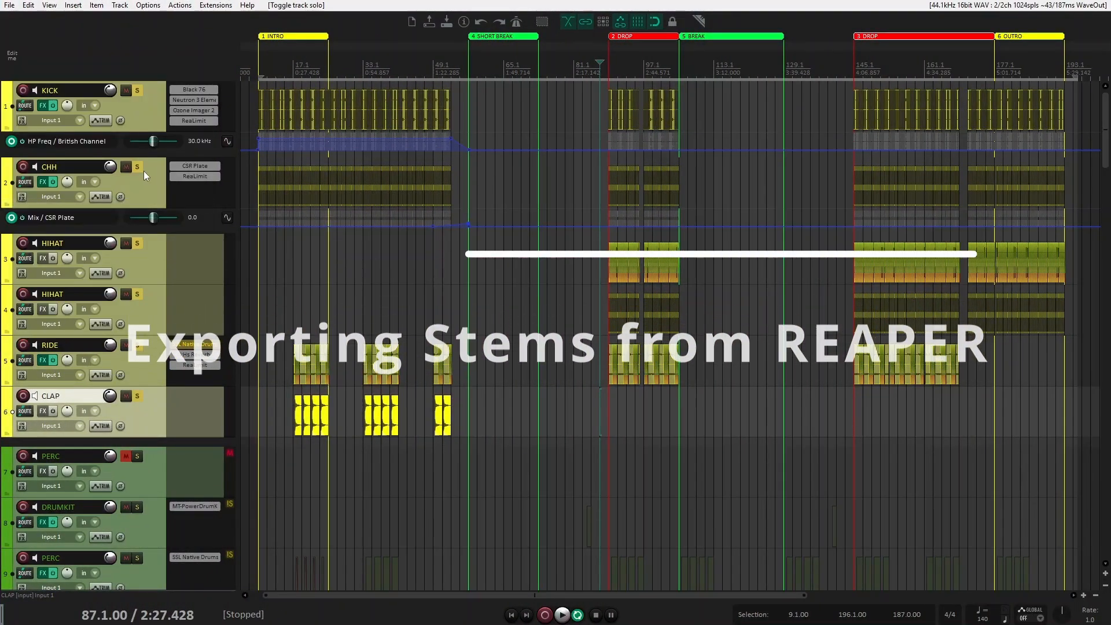
{"action": "key", "text": "ctrl+alt+r"}
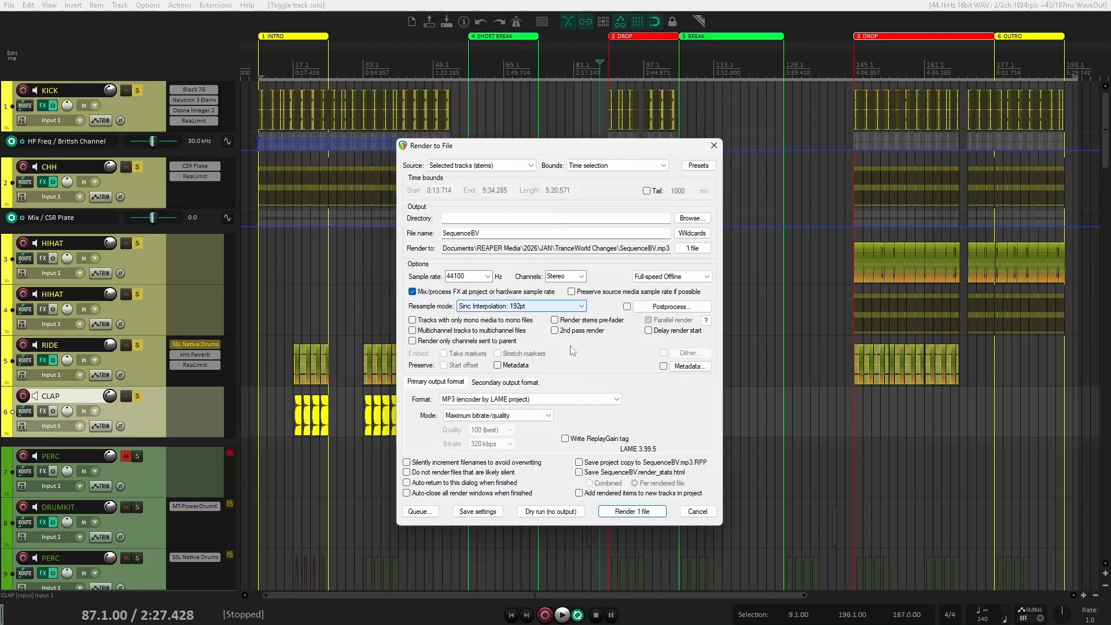
{"action": "left_click", "coordinate": [564, 401]}
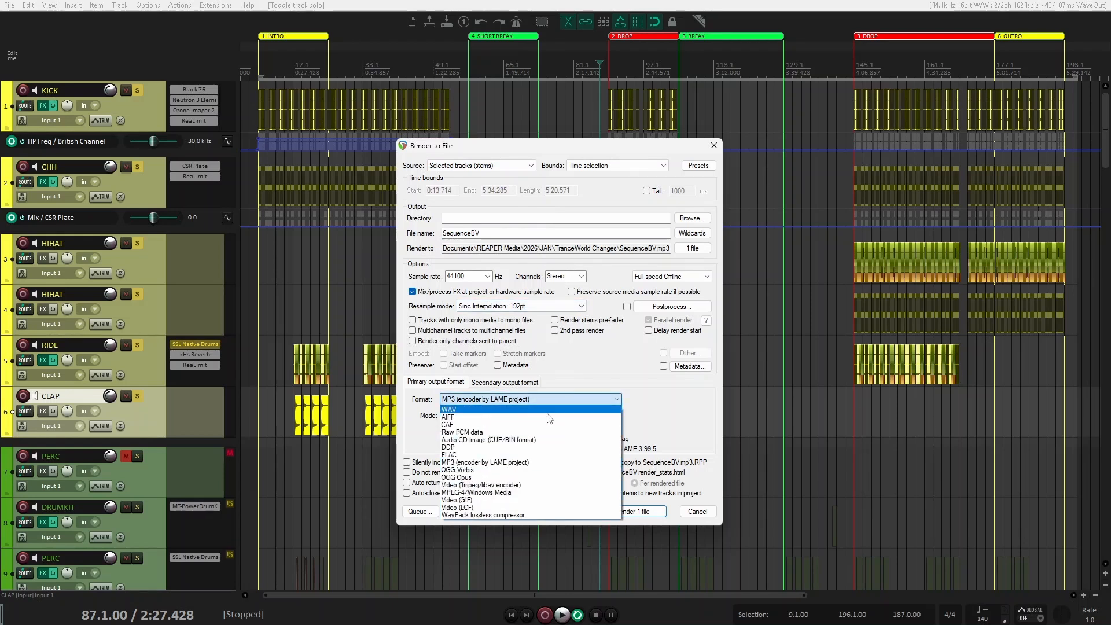
{"action": "left_click", "coordinate": [515, 411]}
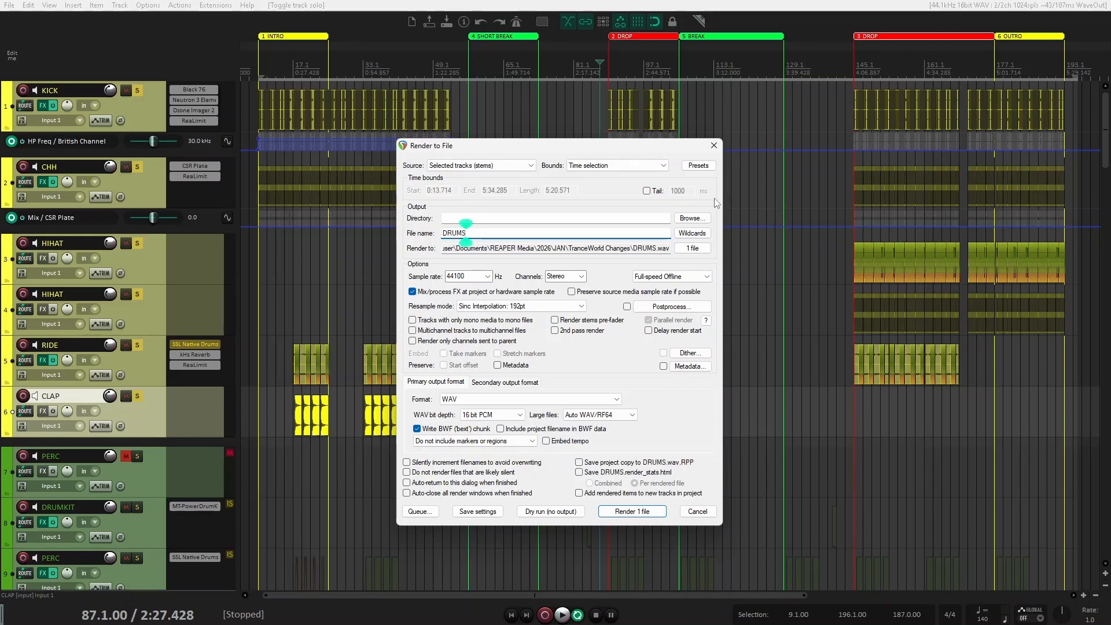
Step: Set the render directory to Desktop\Mix Stems\TRANCE STEMS and the WAV bit depth to 24 bit PCM
{"action": "left_click", "coordinate": [697, 220]}
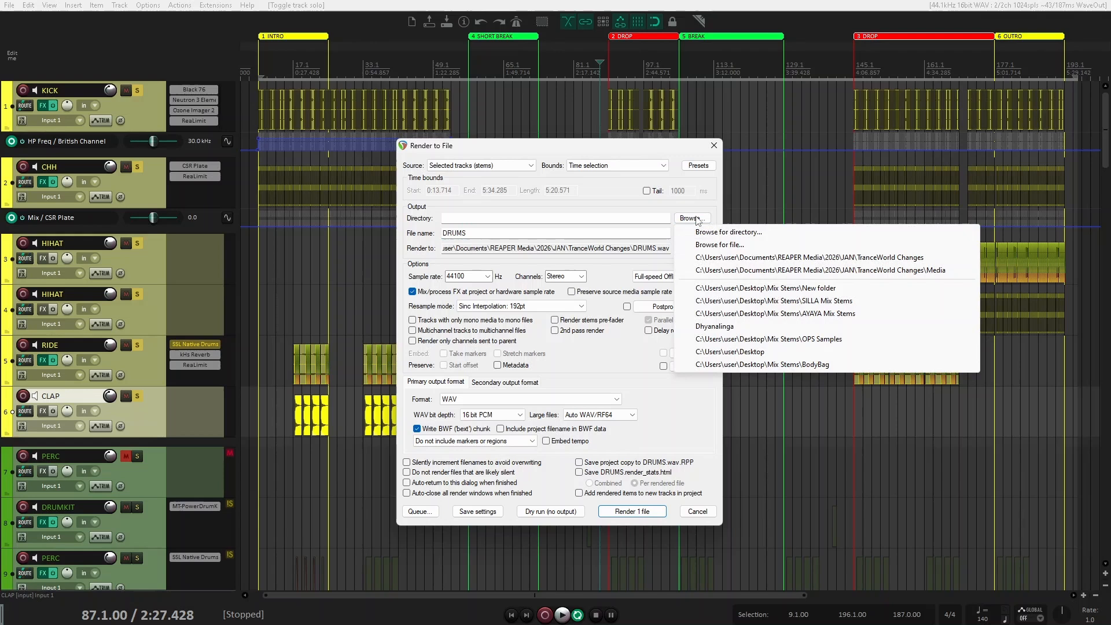
{"action": "left_click", "coordinate": [722, 233]}
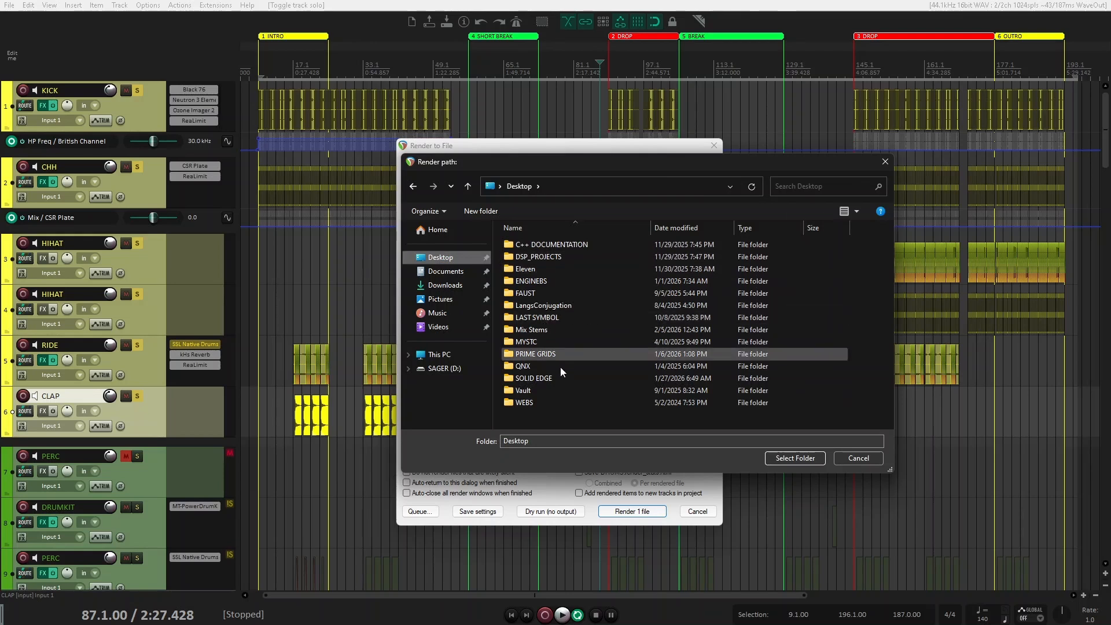
{"action": "double_click", "coordinate": [569, 329]}
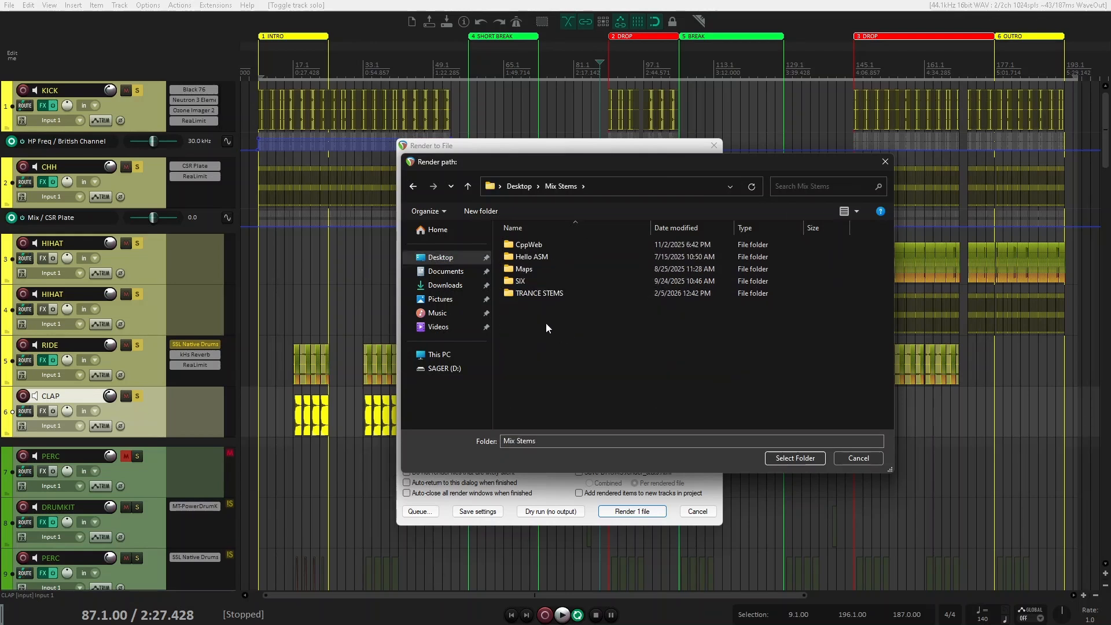
{"action": "double_click", "coordinate": [547, 295]}
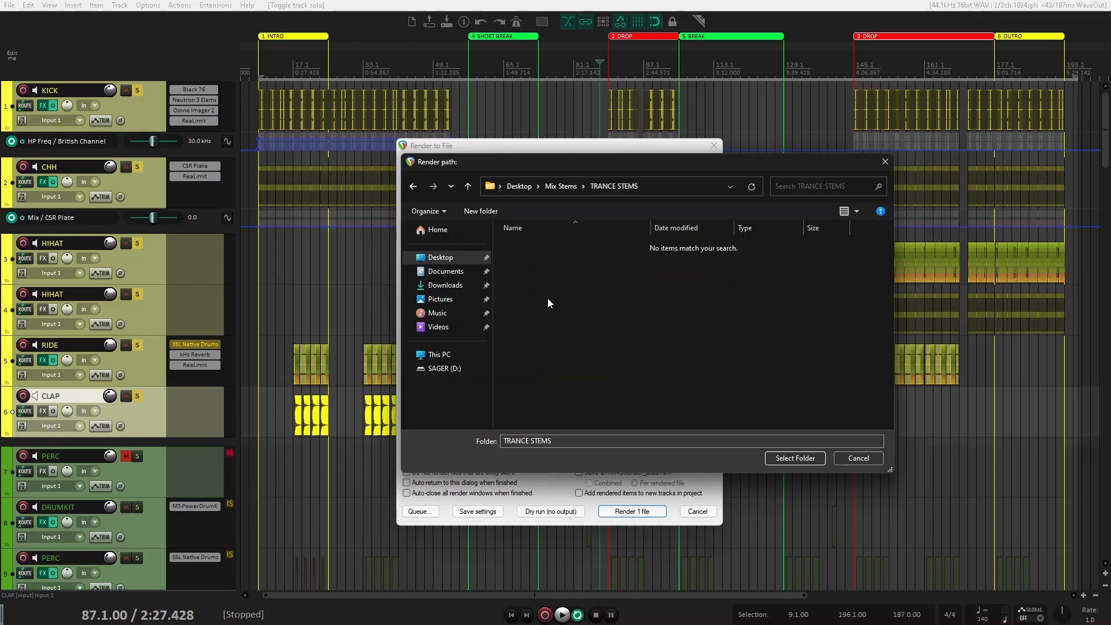
{"action": "left_click", "coordinate": [782, 458]}
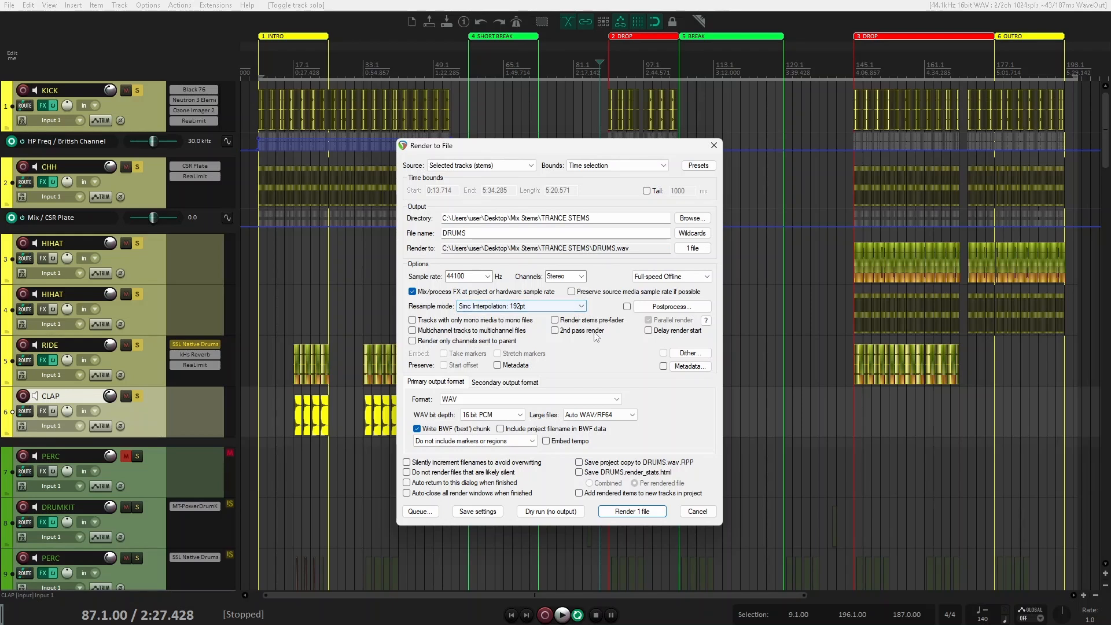
{"action": "left_click", "coordinate": [521, 415]}
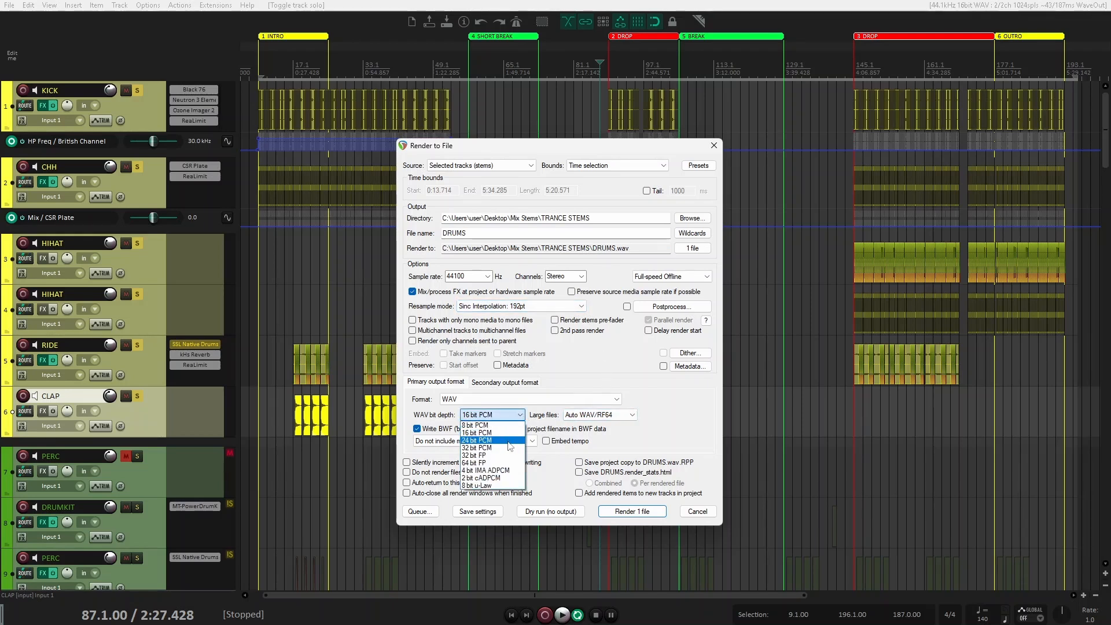
{"action": "left_click", "coordinate": [476, 440]}
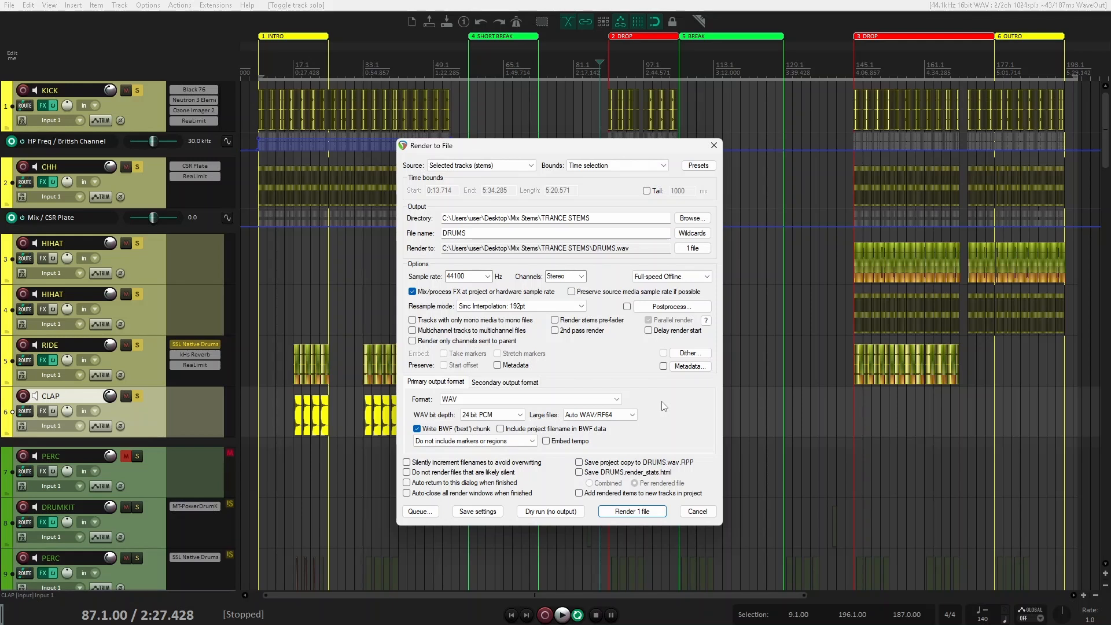
Step: Select the KICK through CLAP tracks and render them as 6 stem files
{"action": "left_click", "coordinate": [143, 116]}
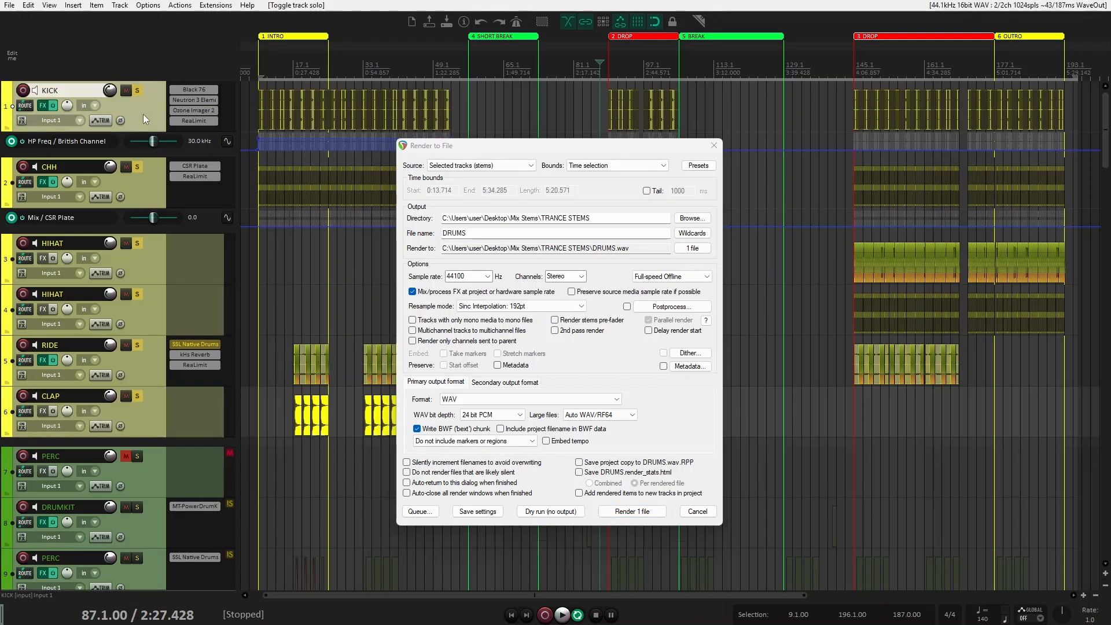
{"action": "left_click", "coordinate": [141, 425], "text": "shift"}
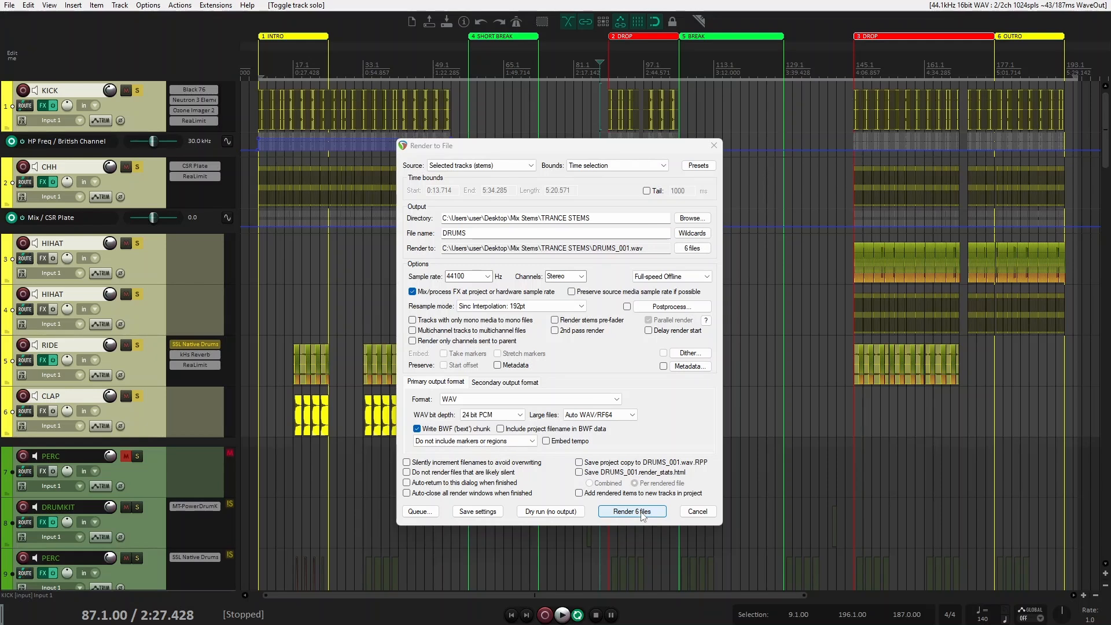
{"action": "left_click", "coordinate": [632, 511]}
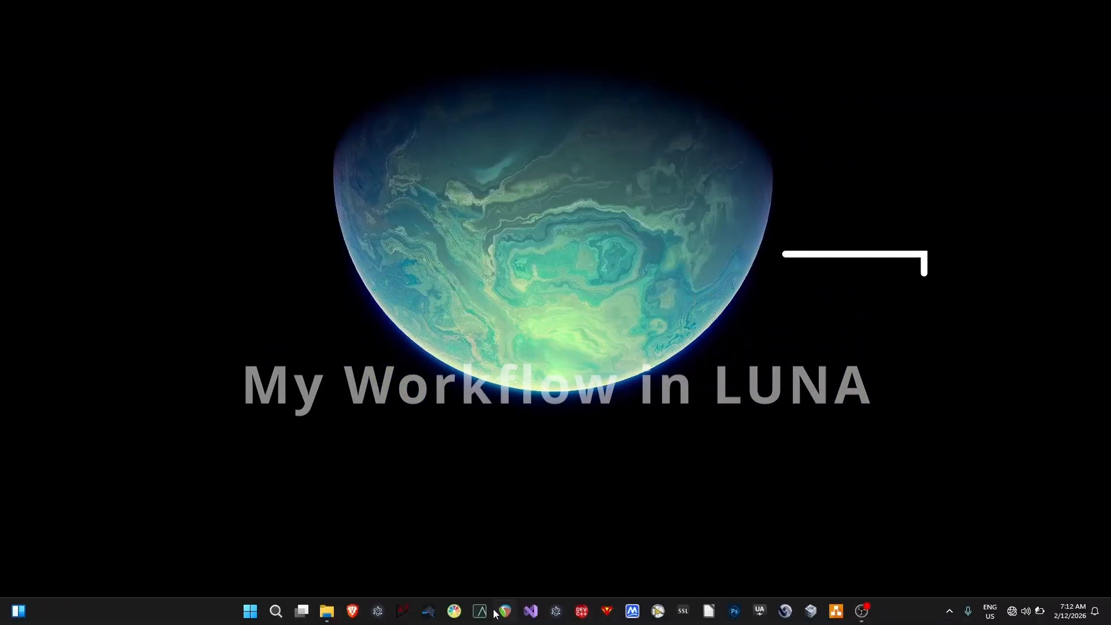
Step: Launch LUNA and create a new session named Trance Mix Project
{"action": "left_click", "coordinate": [479, 612]}
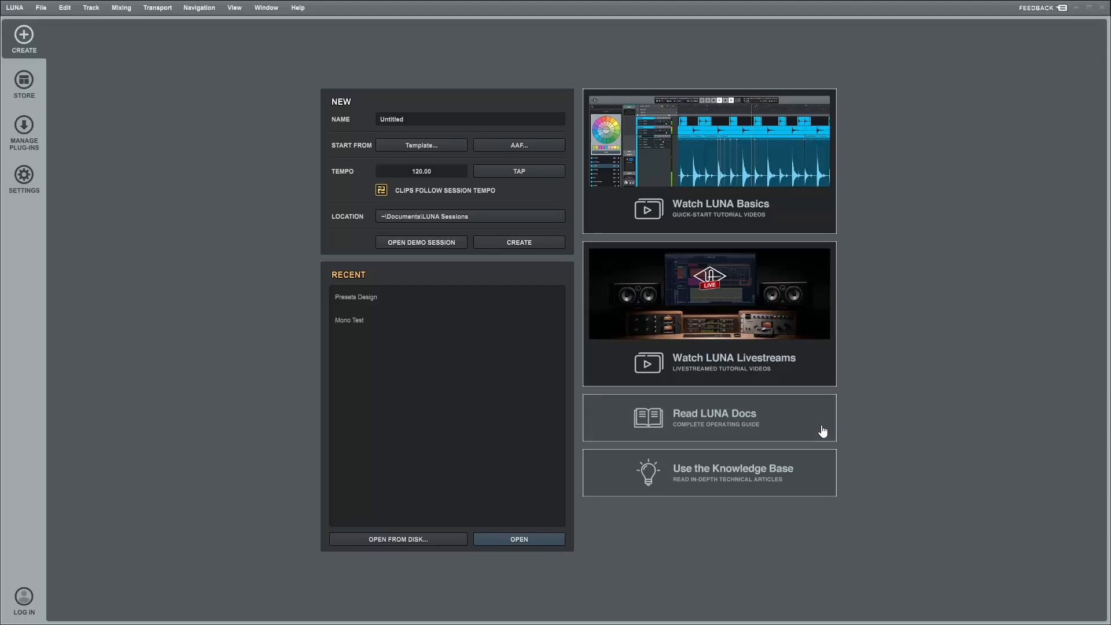
{"action": "left_click", "coordinate": [415, 119]}
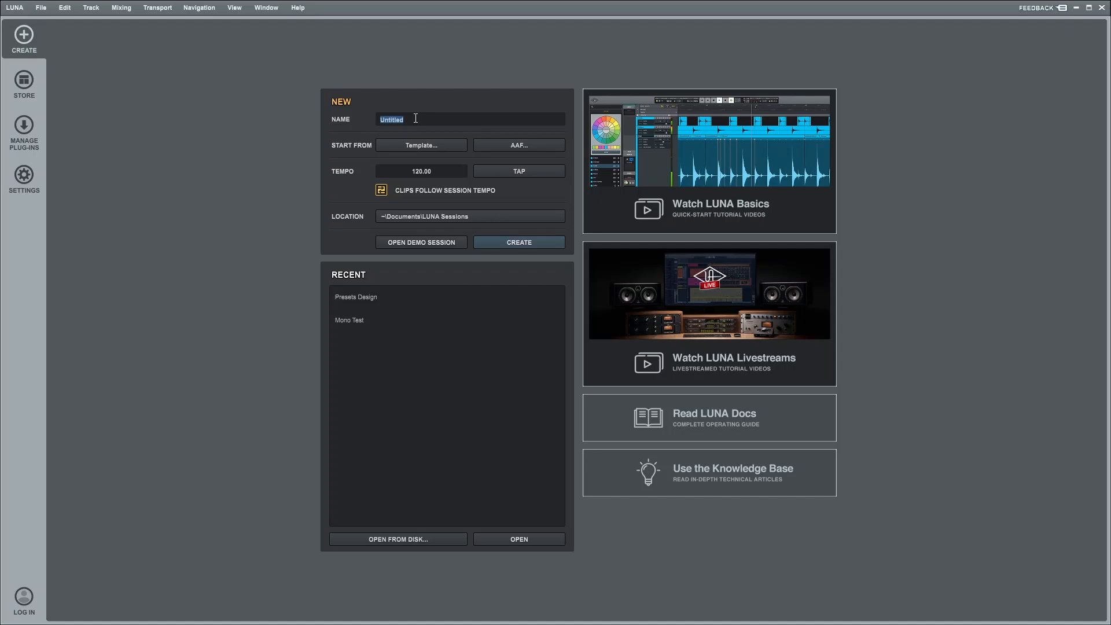
{"action": "type", "text": "Tran"}
{"action": "type", "text": "ce Mix Project"}
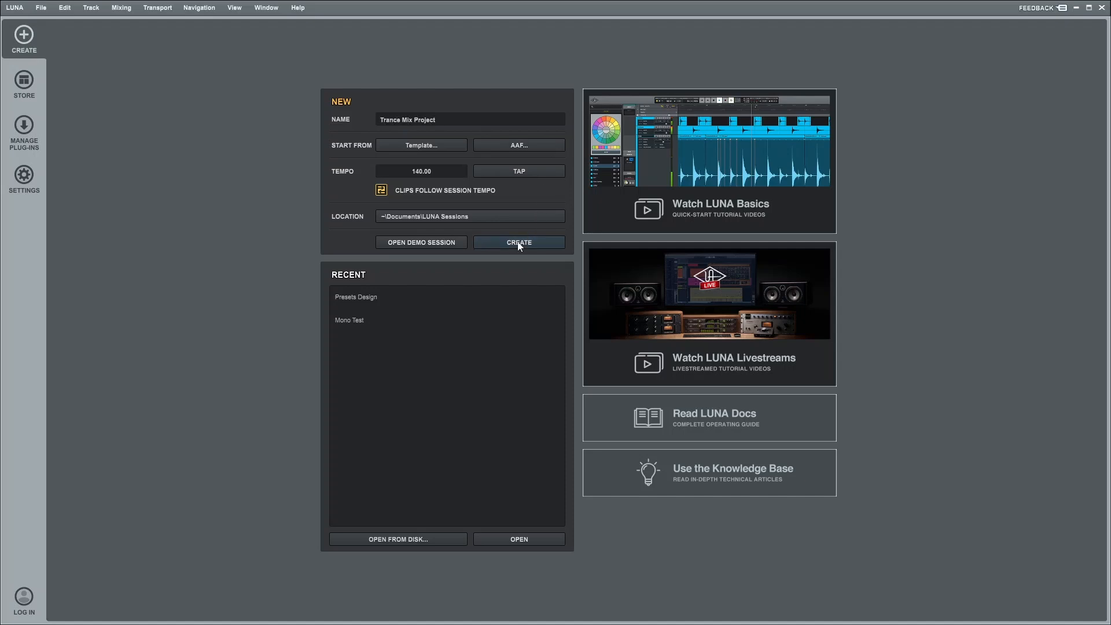
{"action": "left_click", "coordinate": [518, 242]}
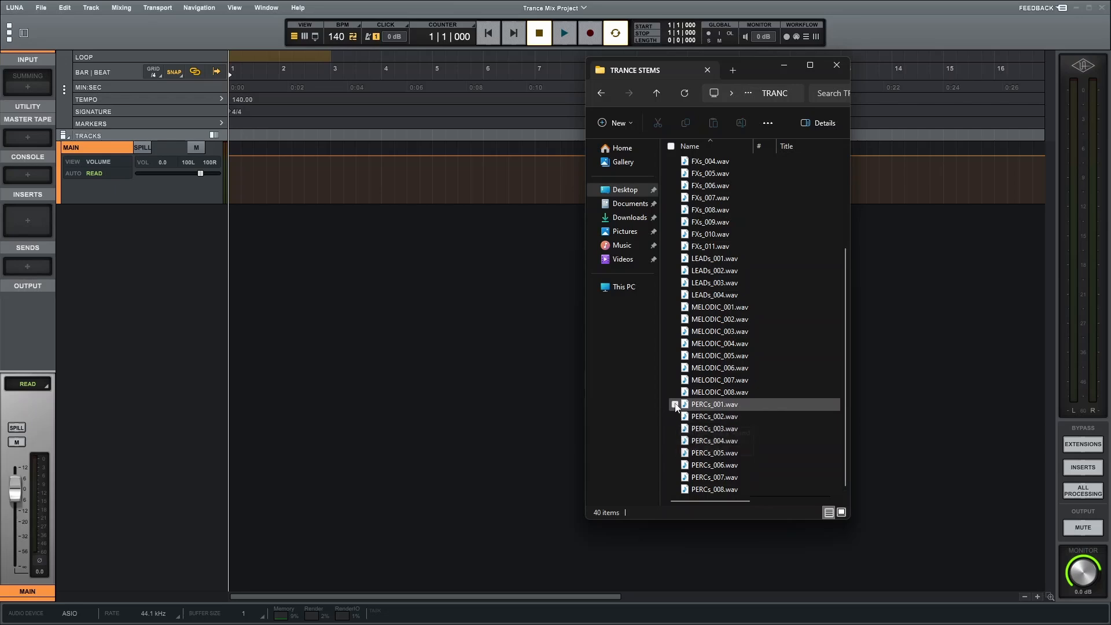
Step: Import PERCs_001 through PERCs_008 from the TRANCE STEMS folder into the session
{"action": "left_click_drag", "start_coordinate": [665, 402], "coordinate": [762, 511]}
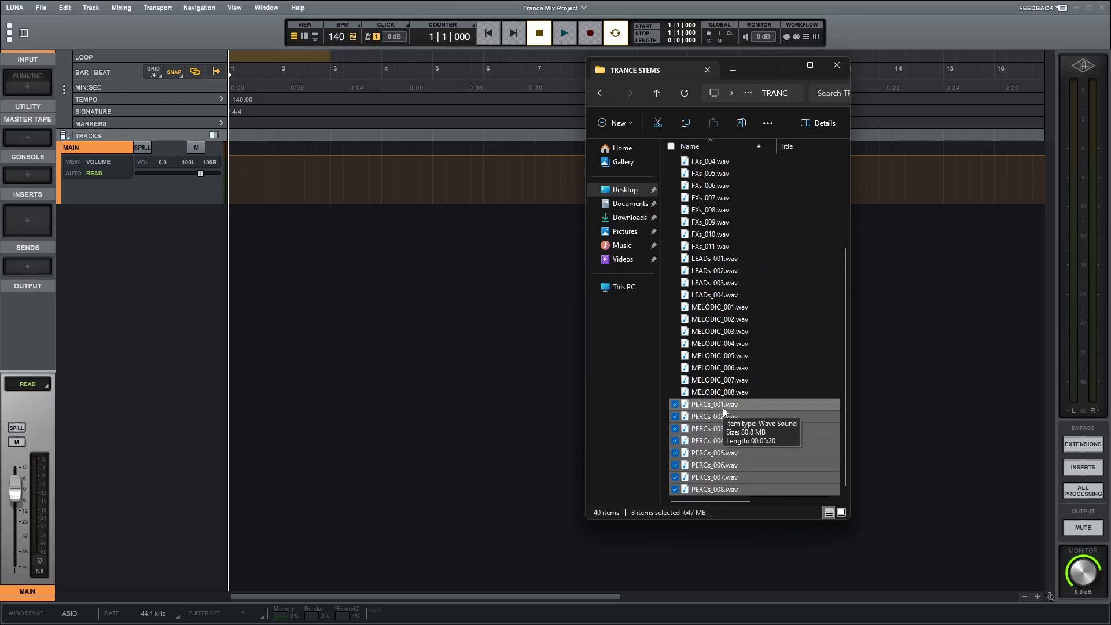
{"action": "left_click_drag", "start_coordinate": [723, 407], "coordinate": [221, 161]}
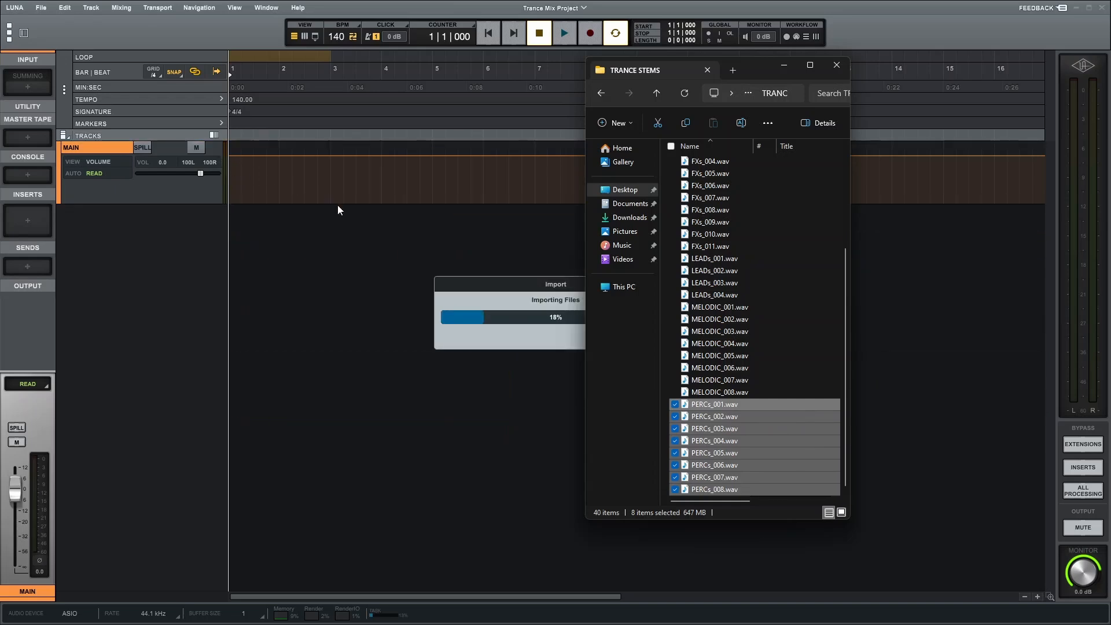
{"action": "left_click", "coordinate": [785, 68]}
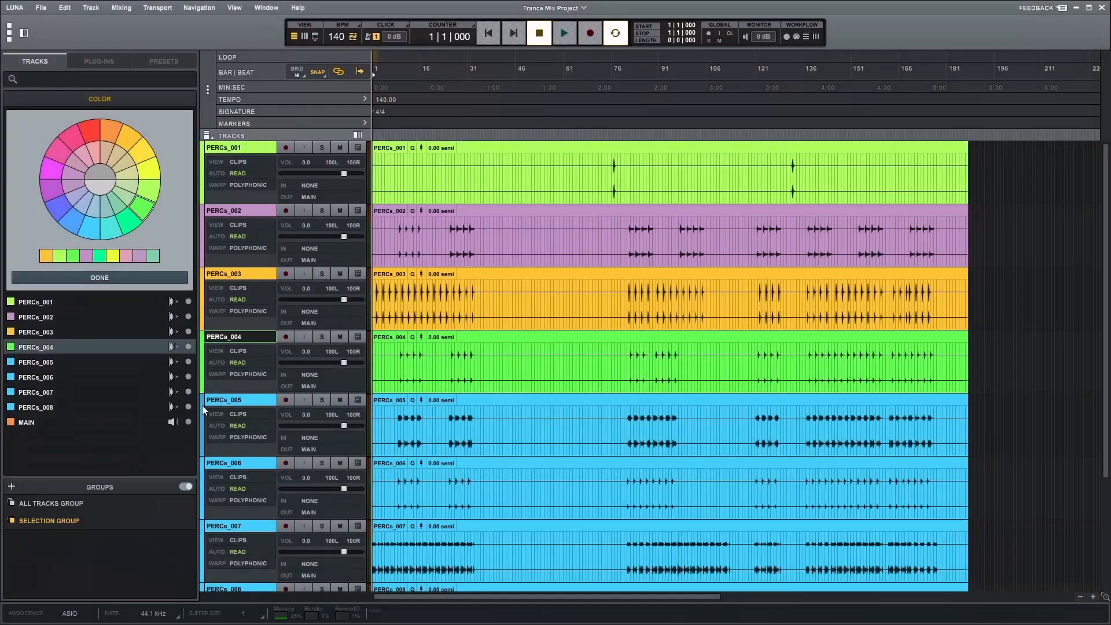
Step: Colour the PERCs_005 track orange and the PERCs_006 track teal
{"action": "left_click", "coordinate": [203, 415]}
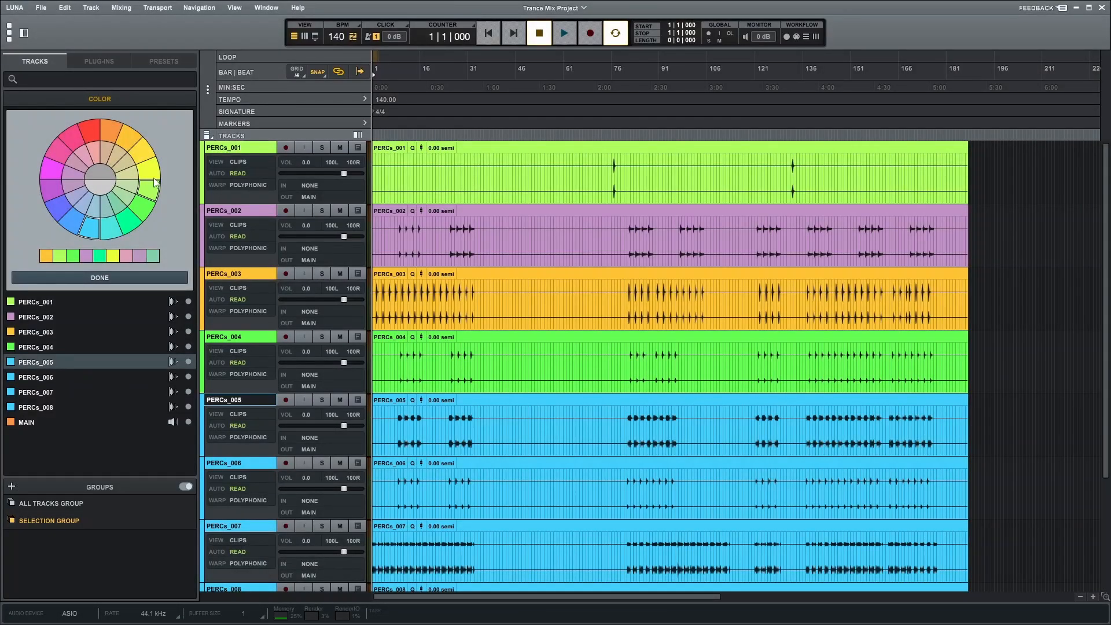
{"action": "left_click", "coordinate": [125, 148]}
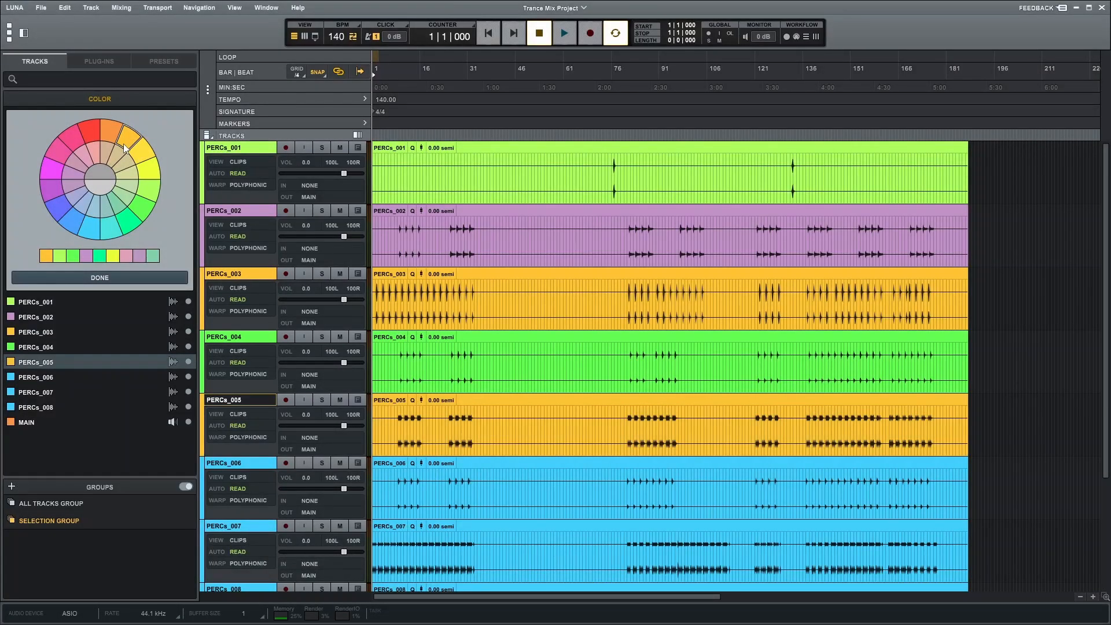
{"action": "left_click", "coordinate": [203, 470]}
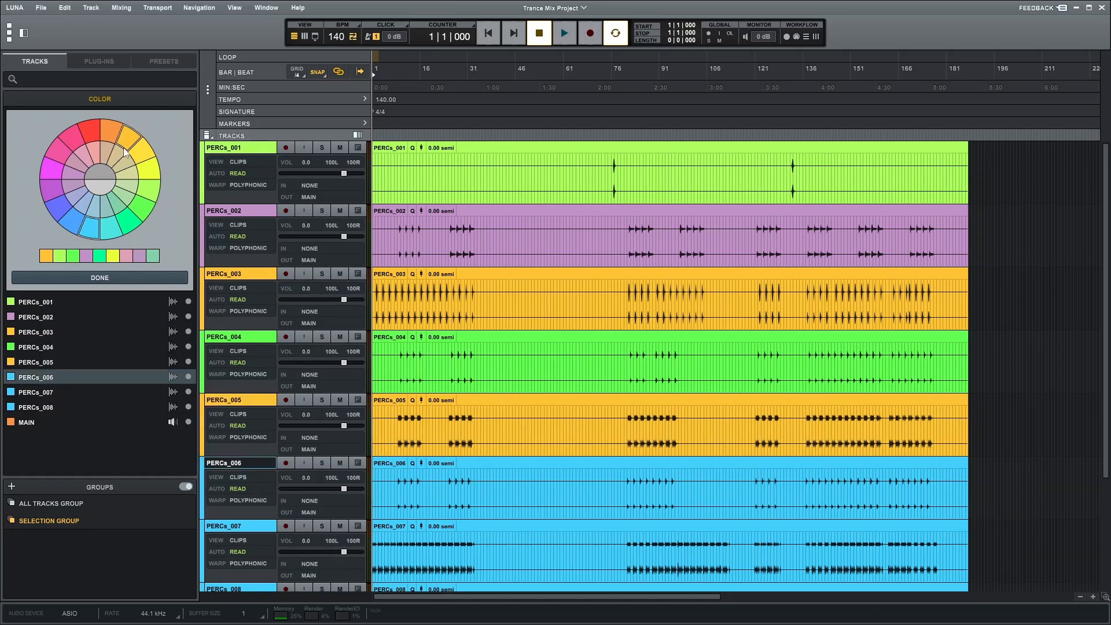
{"action": "left_click", "coordinate": [117, 210]}
Step: Colour the PERCs_007 track yellow
{"action": "scroll", "coordinate": [248, 352], "scroll_direction": "down", "scroll_amount": 3}
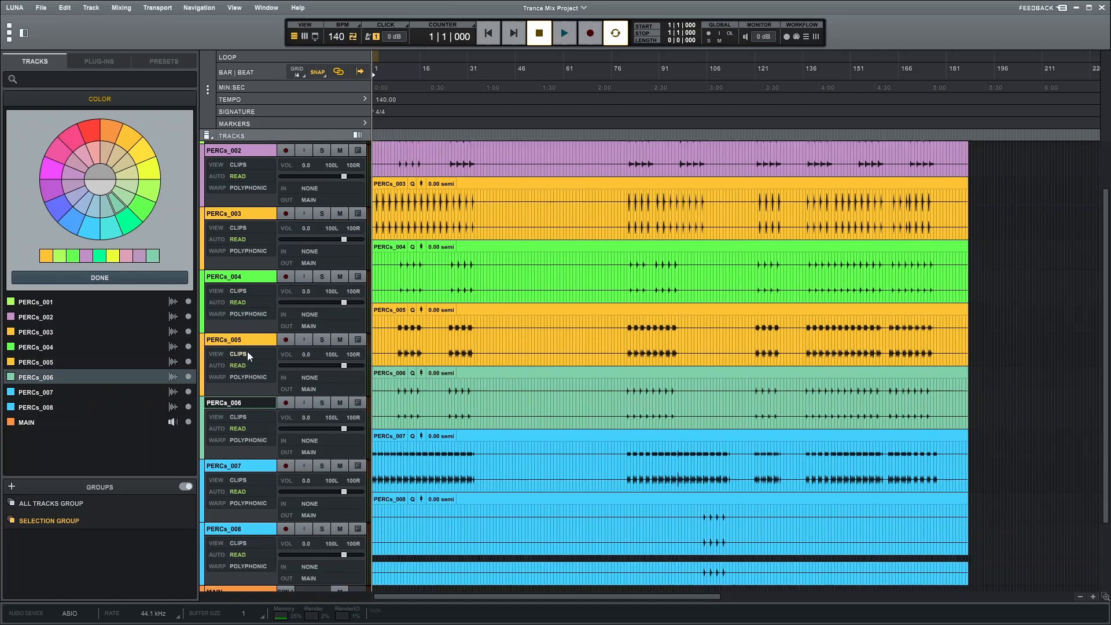
{"action": "left_click", "coordinate": [203, 405]}
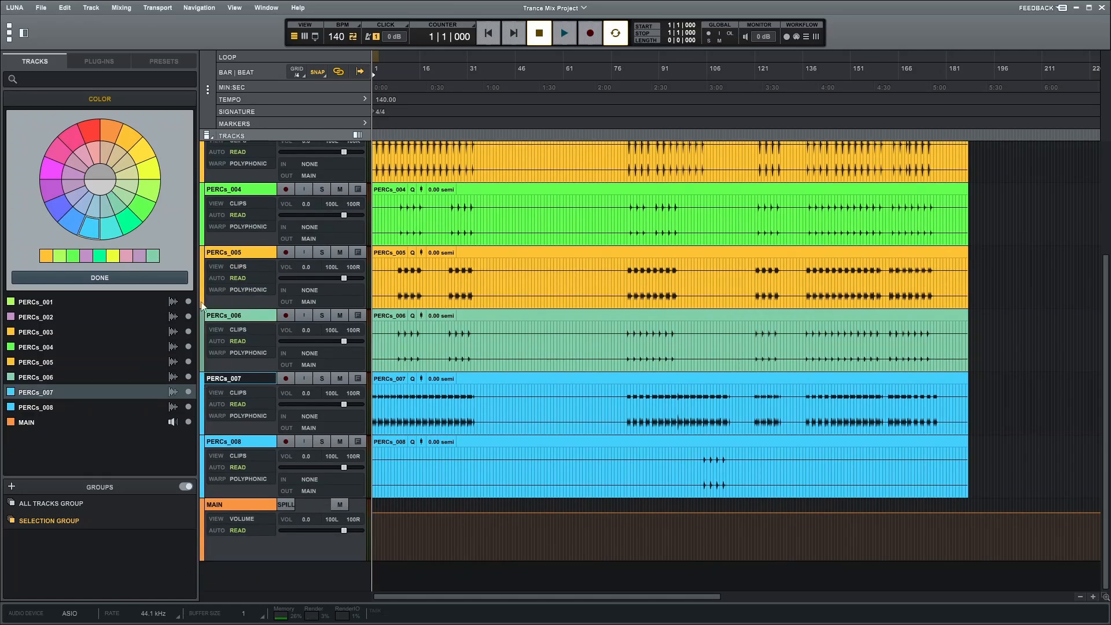
{"action": "left_click", "coordinate": [141, 150]}
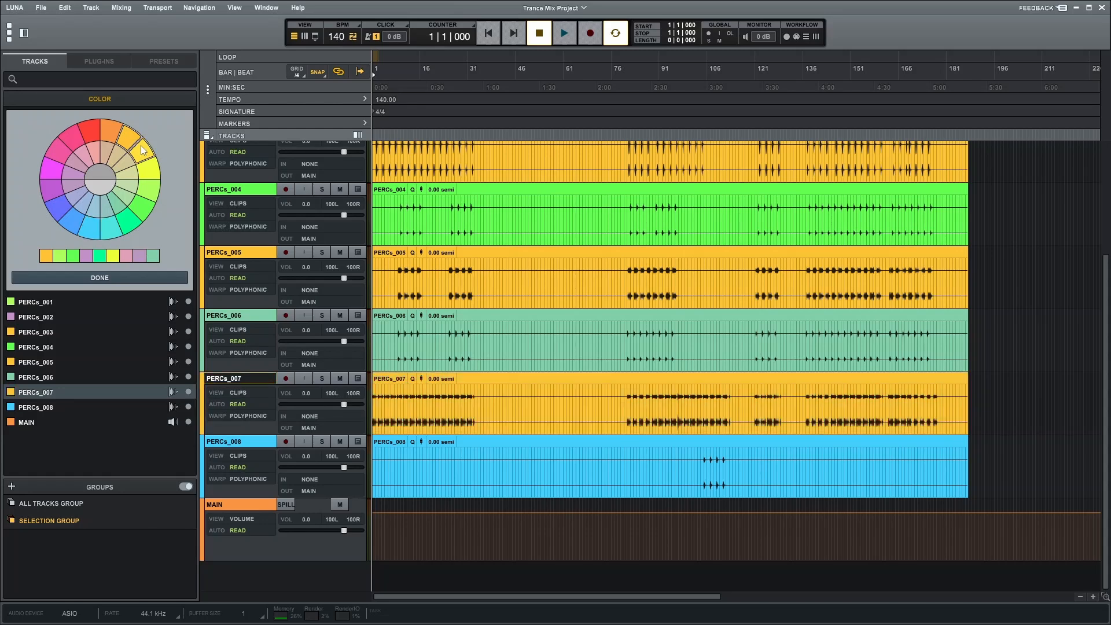
{"action": "left_click", "coordinate": [150, 178]}
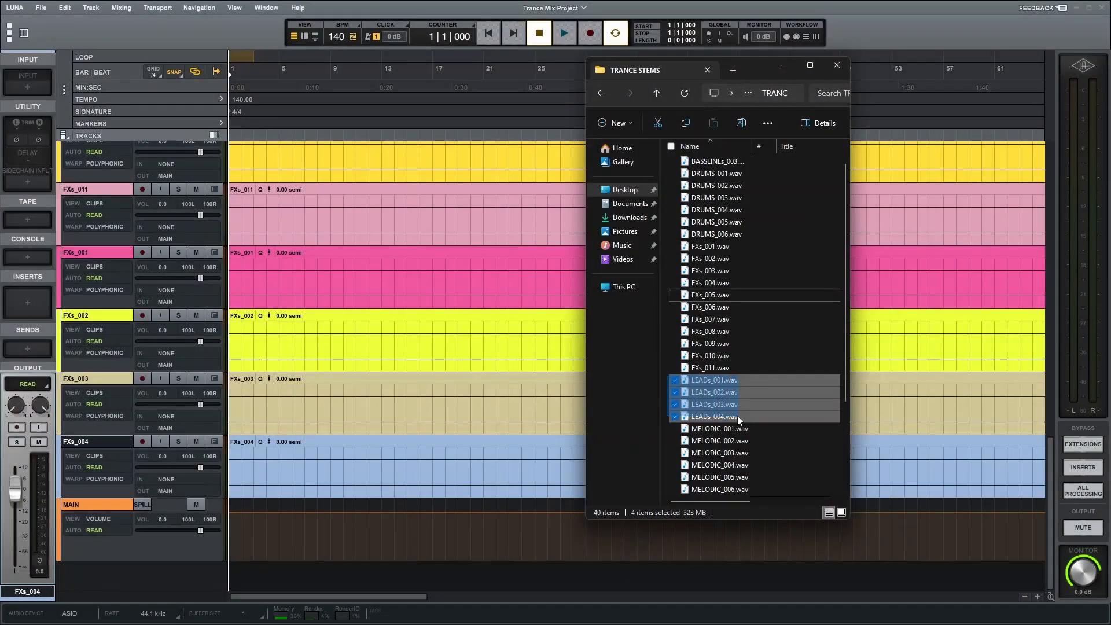
Step: Import LEADs_001 through LEADs_004 from the TRANCE STEMS folder into the session
{"action": "left_click", "coordinate": [737, 416], "text": "shift"}
{"action": "left_click_drag", "start_coordinate": [717, 394], "coordinate": [227, 503]}
{"action": "left_click_drag", "start_coordinate": [226, 504], "coordinate": [227, 502]}
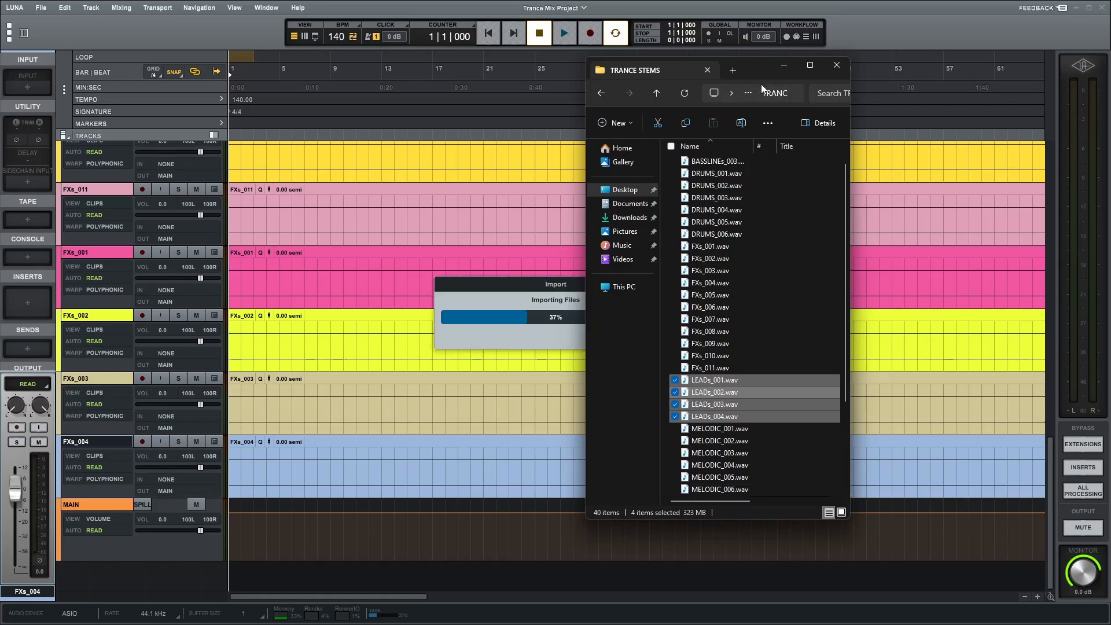
{"action": "left_click", "coordinate": [784, 66]}
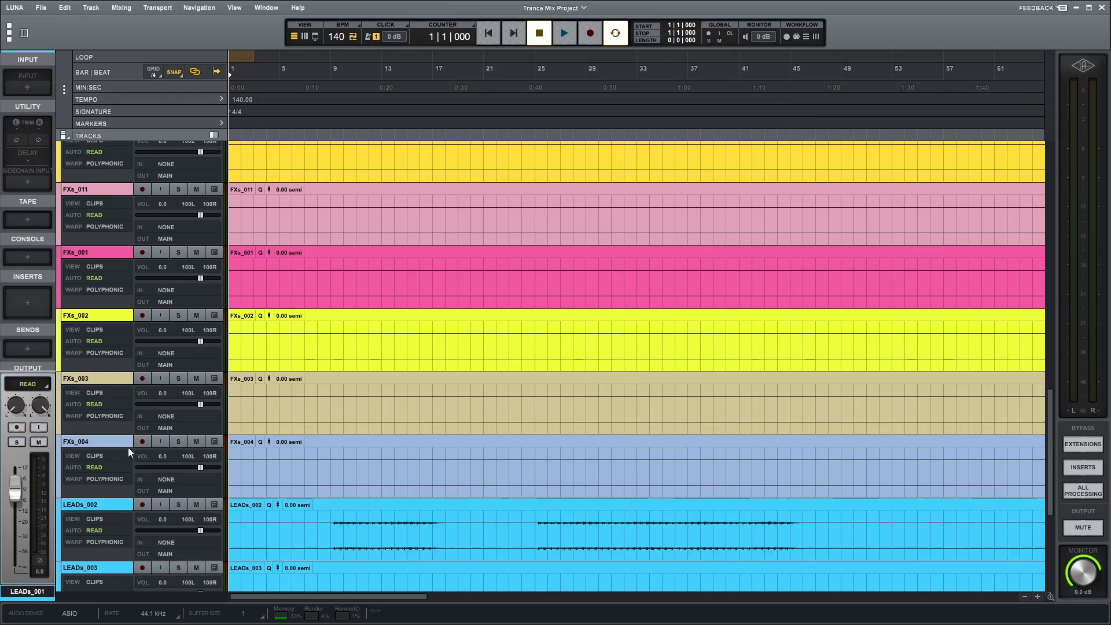
Step: Colour the LEADs_002 track yellow
{"action": "scroll", "coordinate": [128, 446], "scroll_direction": "down", "scroll_amount": 3}
{"action": "scroll", "coordinate": [130, 446], "scroll_direction": "down", "scroll_amount": 3}
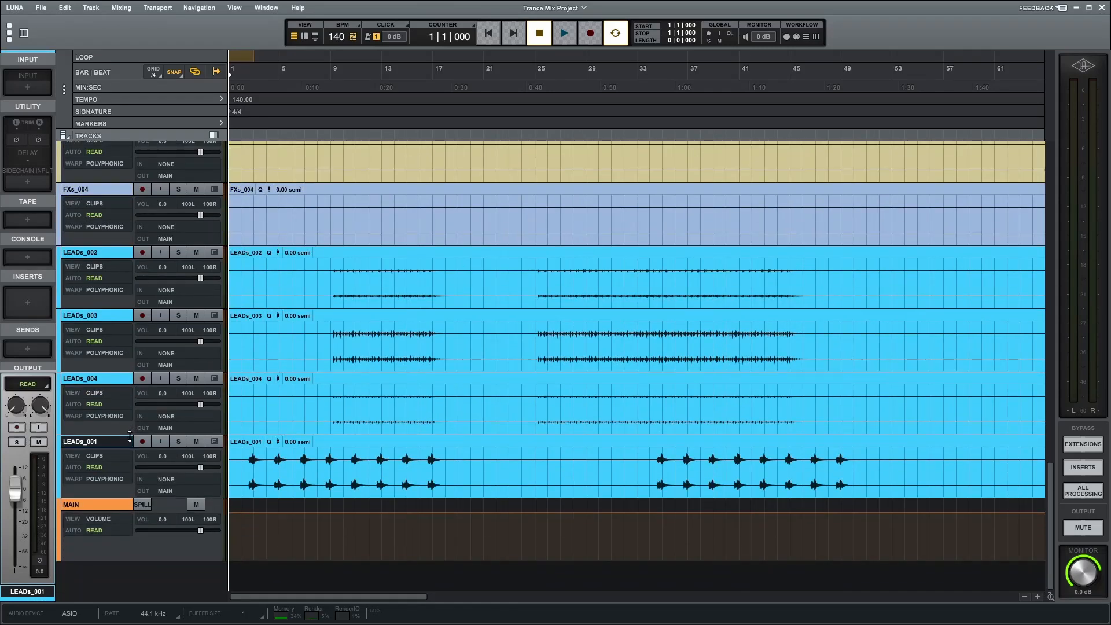
{"action": "left_click", "coordinate": [60, 272]}
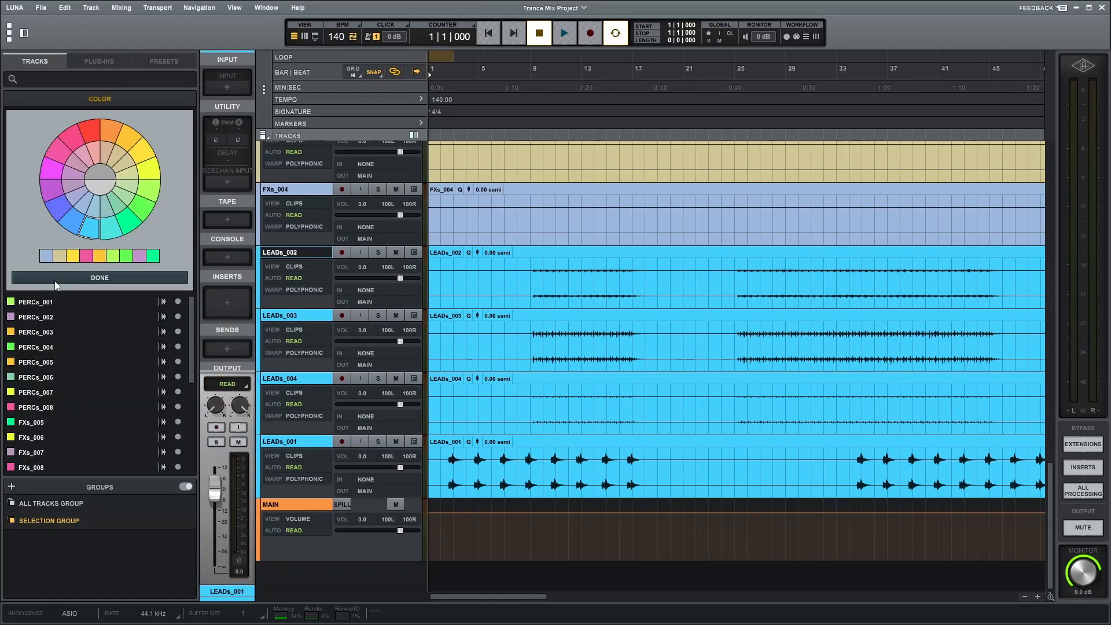
{"action": "left_click", "coordinate": [73, 258]}
Step: Colour the LEADs_003 track lime green and the LEADs_004 track pink
{"action": "left_click", "coordinate": [259, 346]}
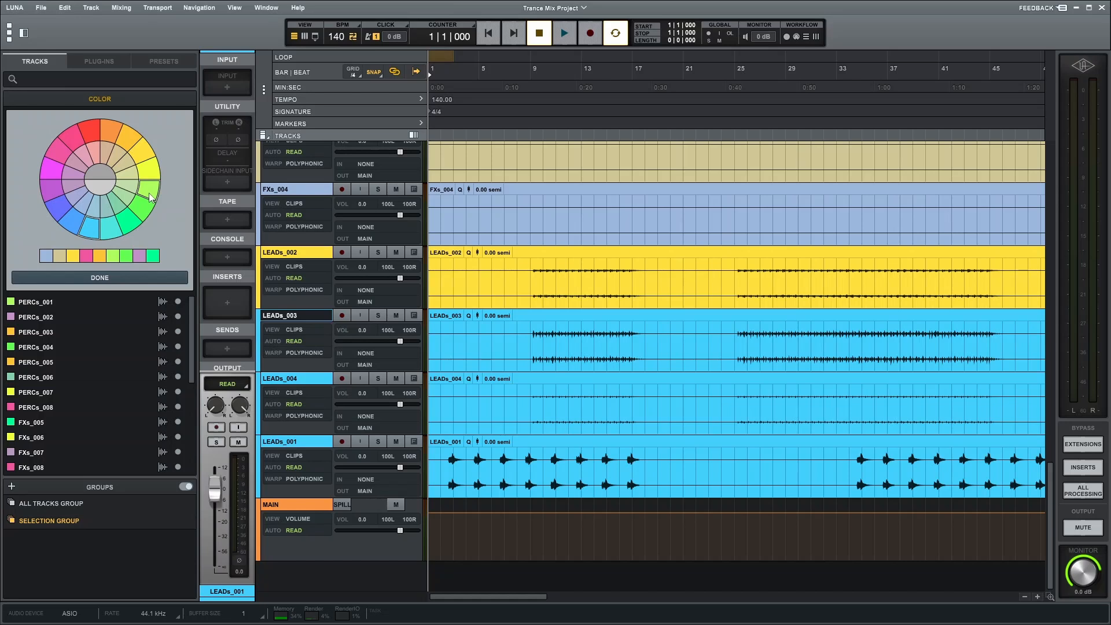
{"action": "left_click", "coordinate": [151, 200]}
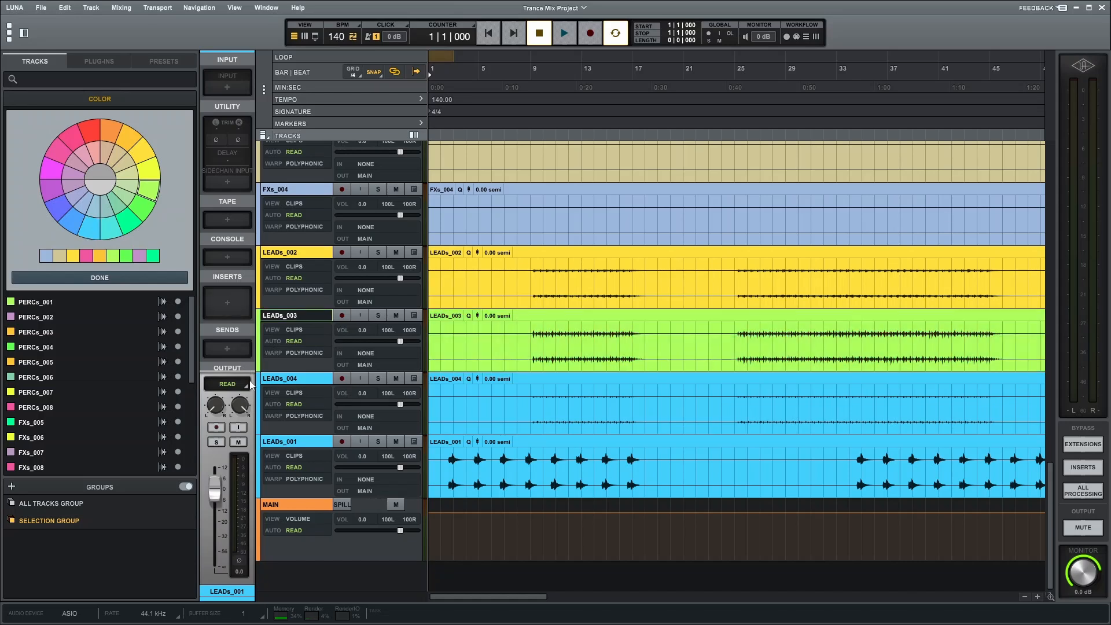
{"action": "left_click", "coordinate": [259, 404]}
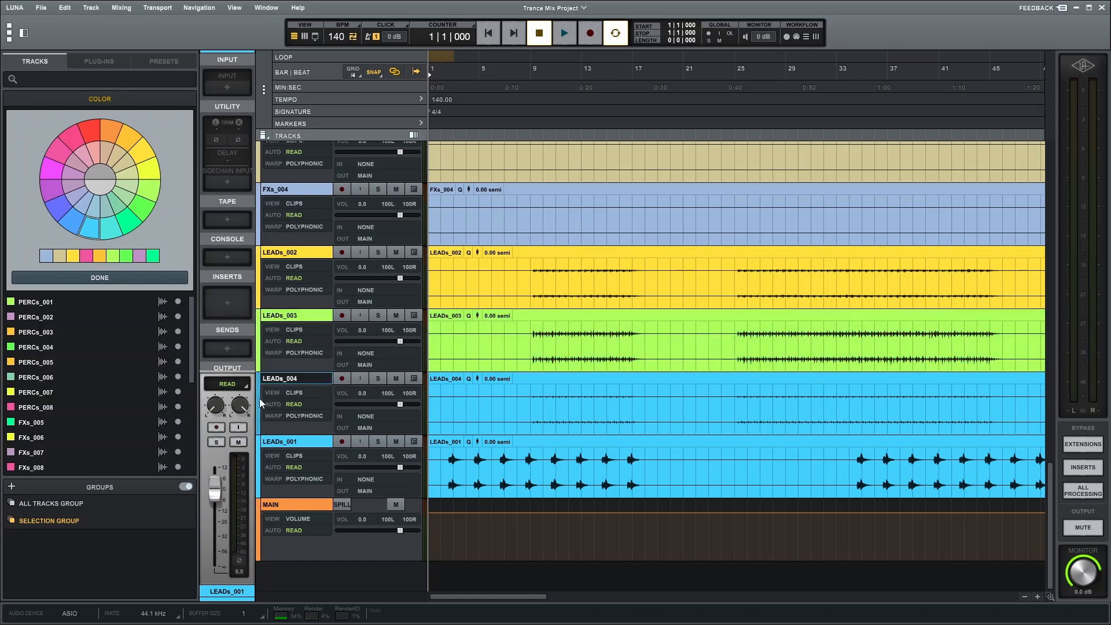
{"action": "left_click", "coordinate": [73, 151]}
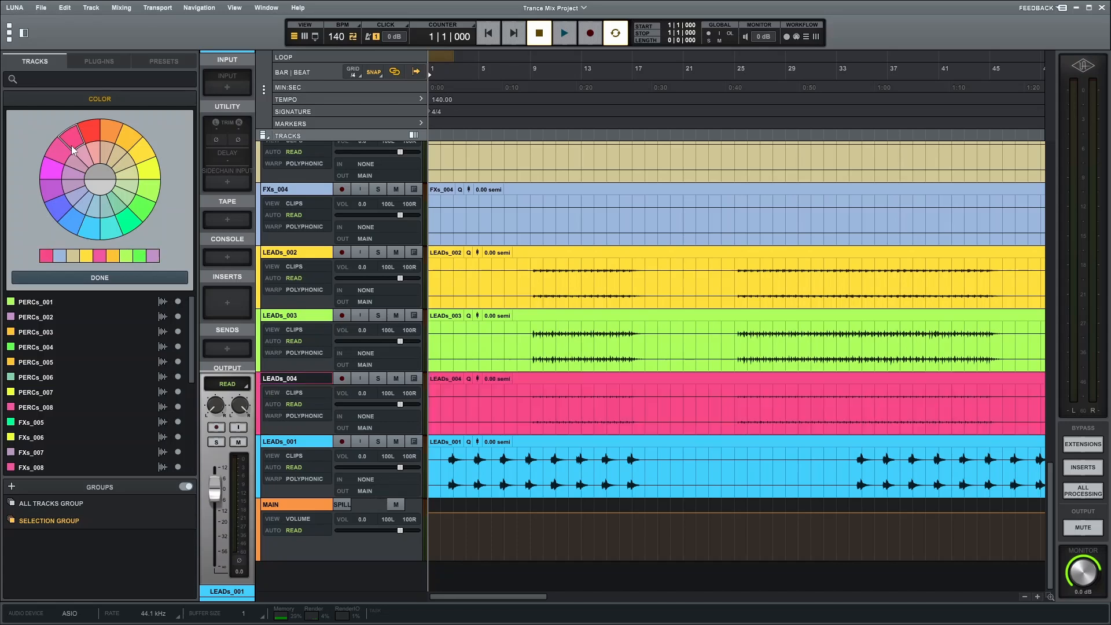
Step: Colour the MELODIC_008 track lavender
{"action": "left_click", "coordinate": [259, 478]}
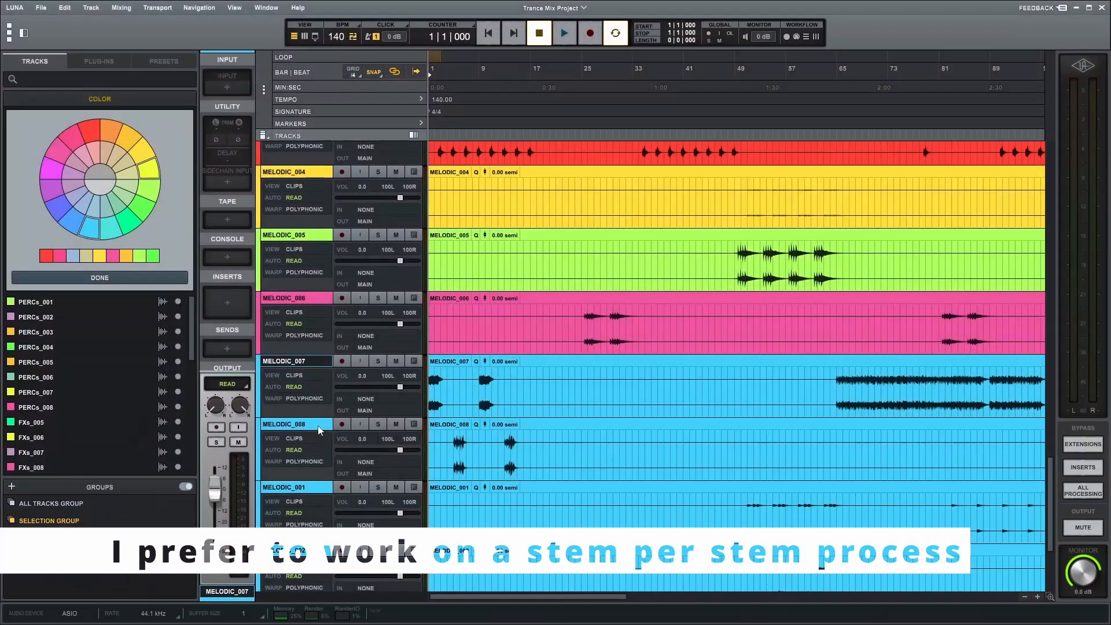
{"action": "left_click", "coordinate": [150, 168]}
{"action": "left_click", "coordinate": [318, 429]}
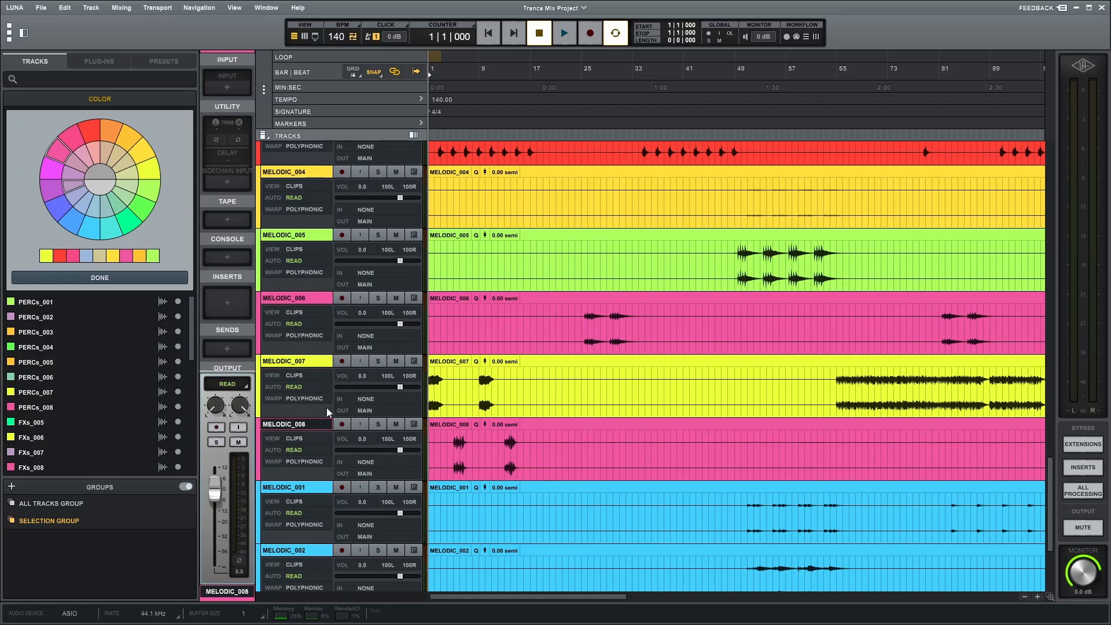
{"action": "left_click", "coordinate": [321, 492]}
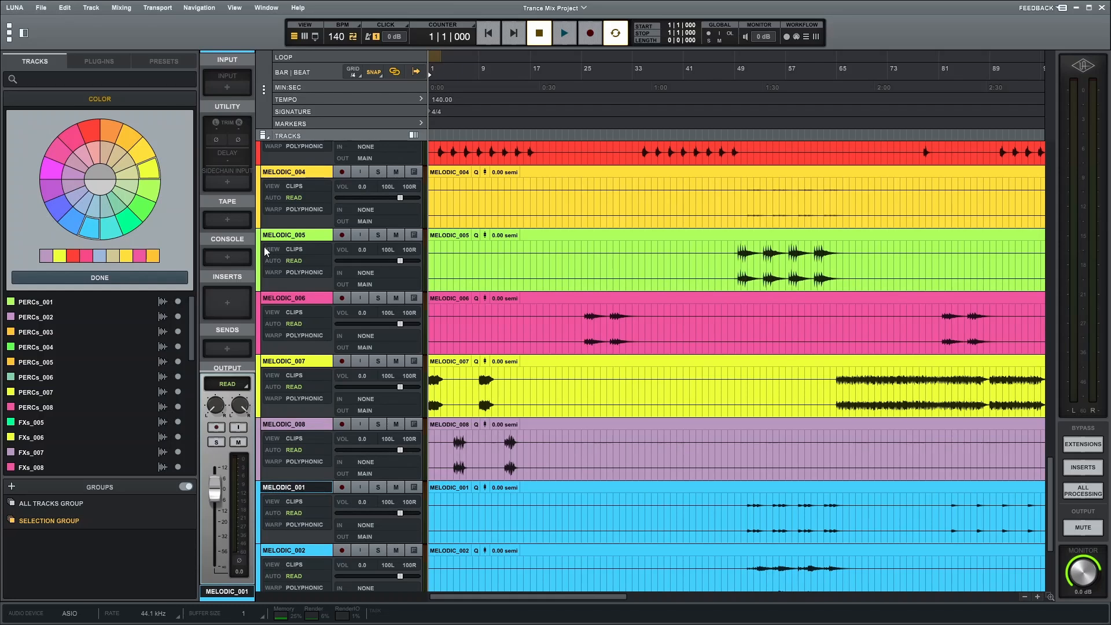
Step: Colour the MELODIC_001 track yellow and the MELODIC_002 track orange
{"action": "scroll", "coordinate": [301, 399], "scroll_direction": "down", "scroll_amount": 5}
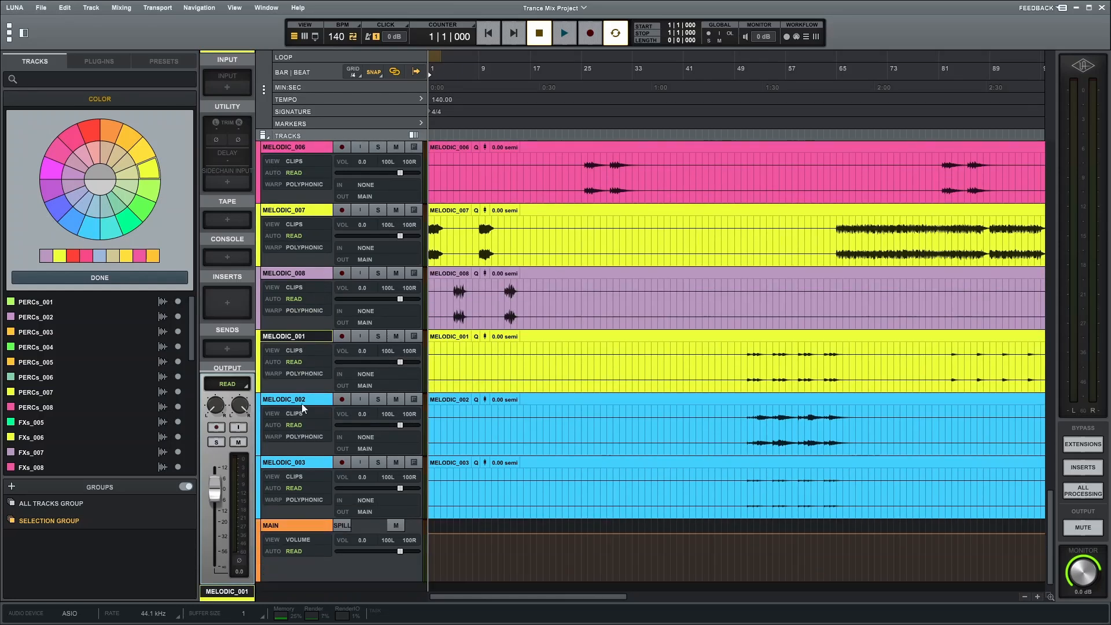
{"action": "left_click", "coordinate": [302, 403]}
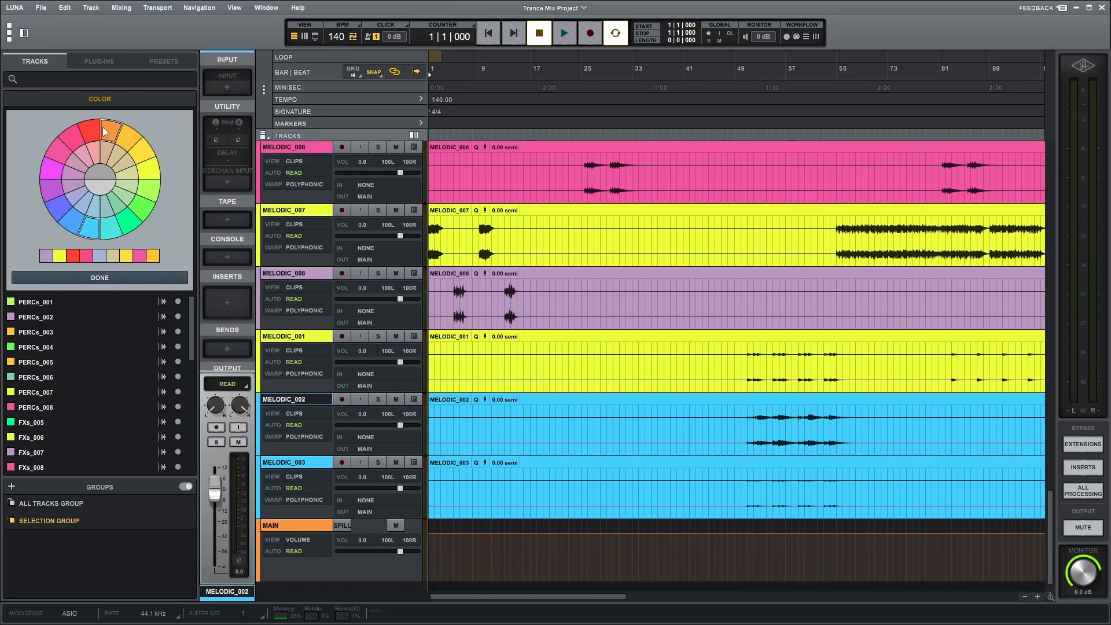
{"action": "left_click", "coordinate": [294, 463]}
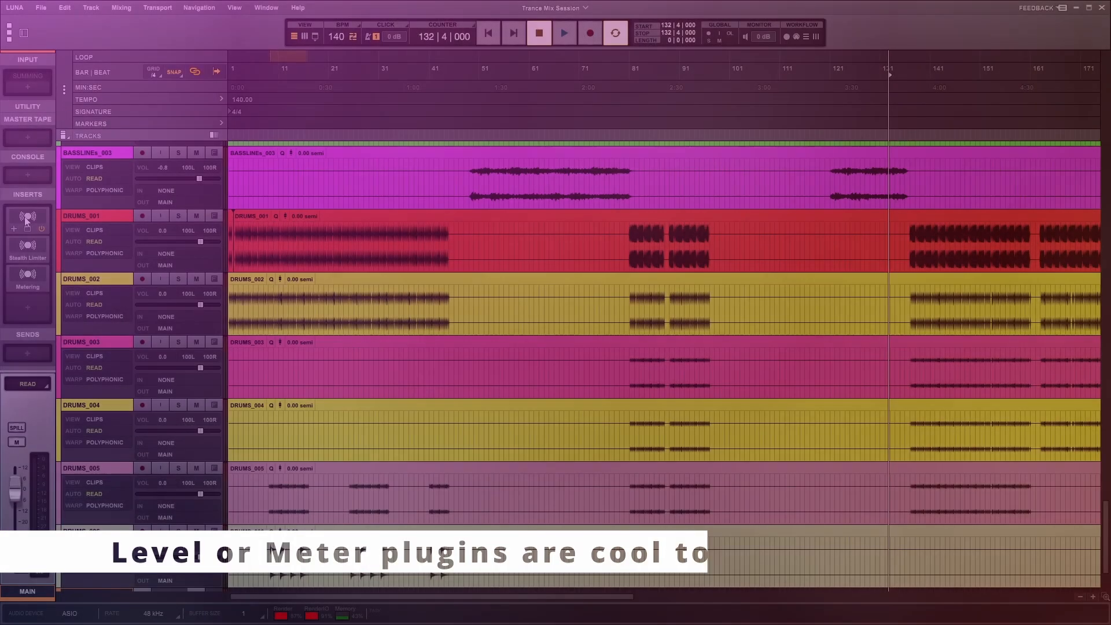
Step: Open the Insight 2 insert on the MAIN track and play the session to check its loudness readings
{"action": "left_click", "coordinate": [27, 217]}
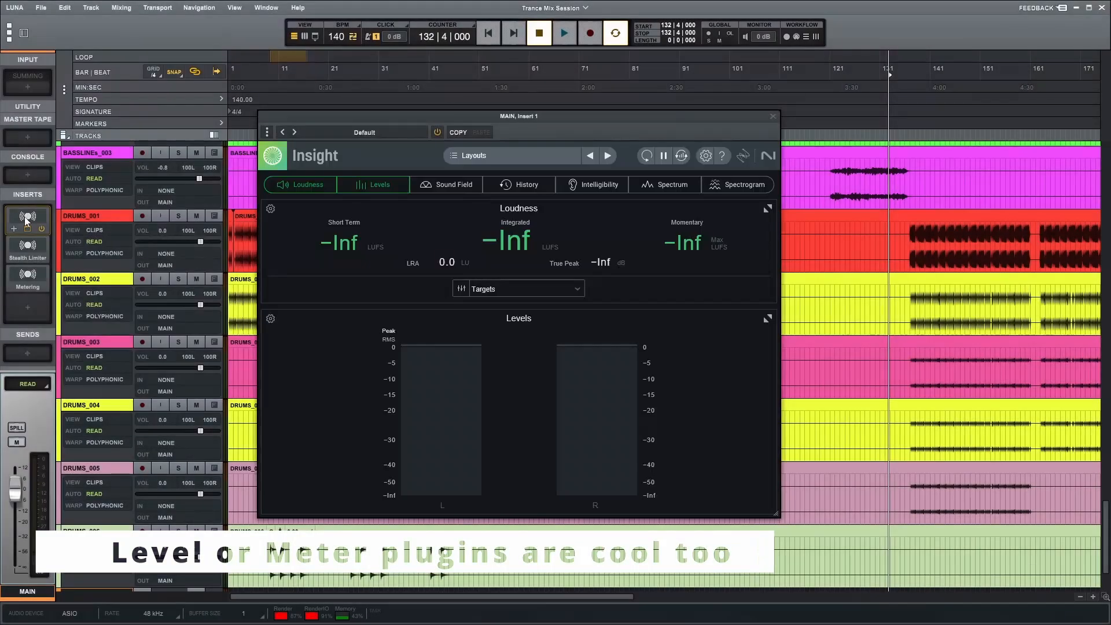
{"action": "left_click_drag", "start_coordinate": [407, 114], "coordinate": [564, 127]}
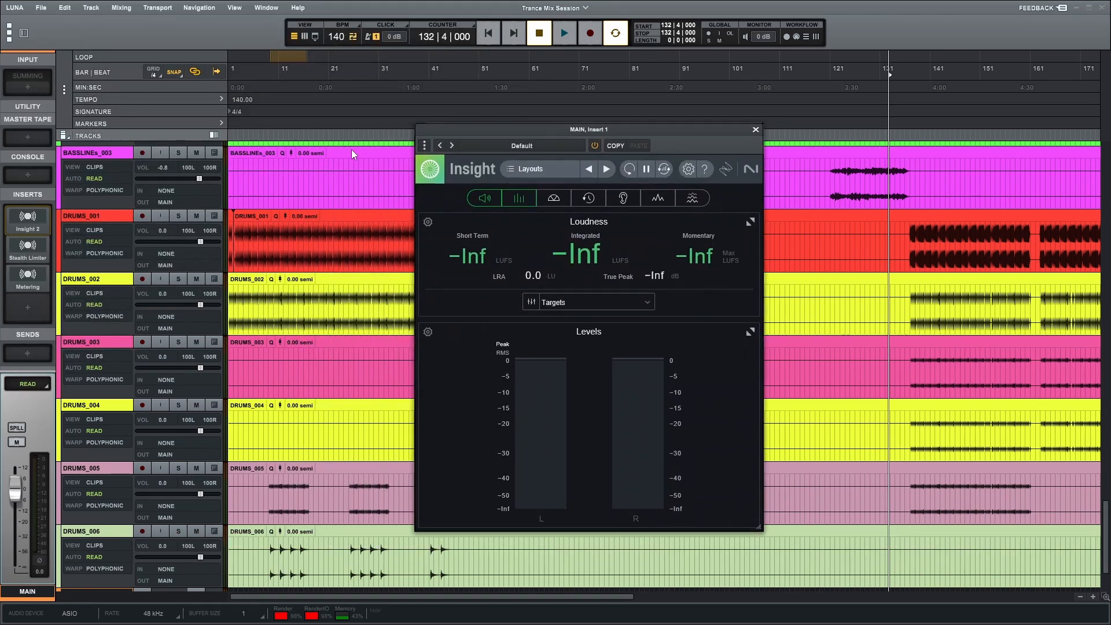
{"action": "key", "text": "space"}
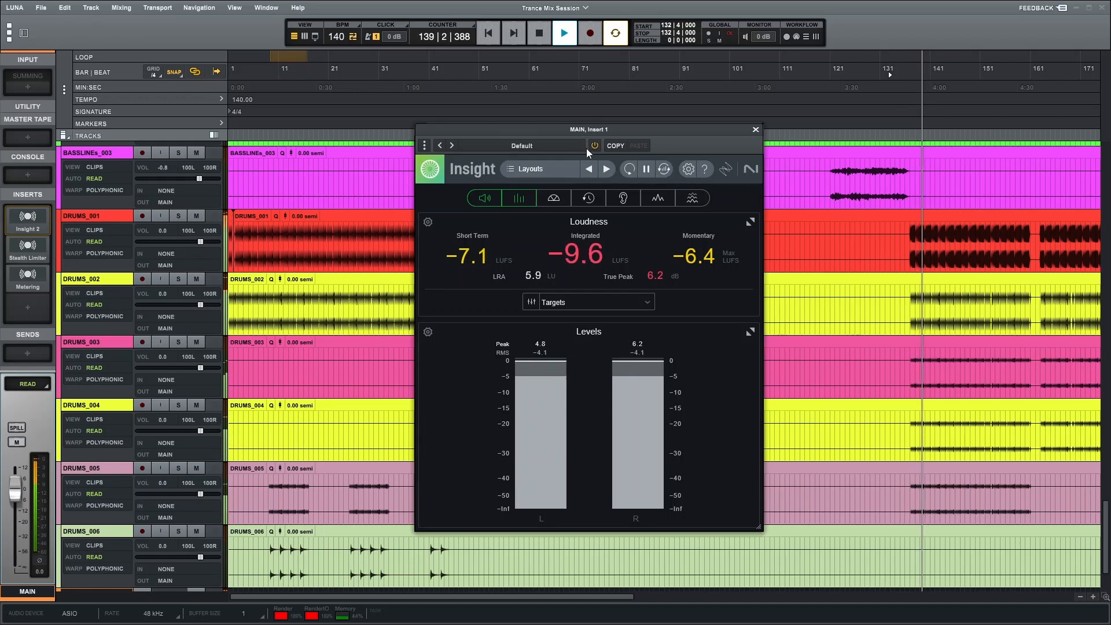
{"action": "key", "text": "space"}
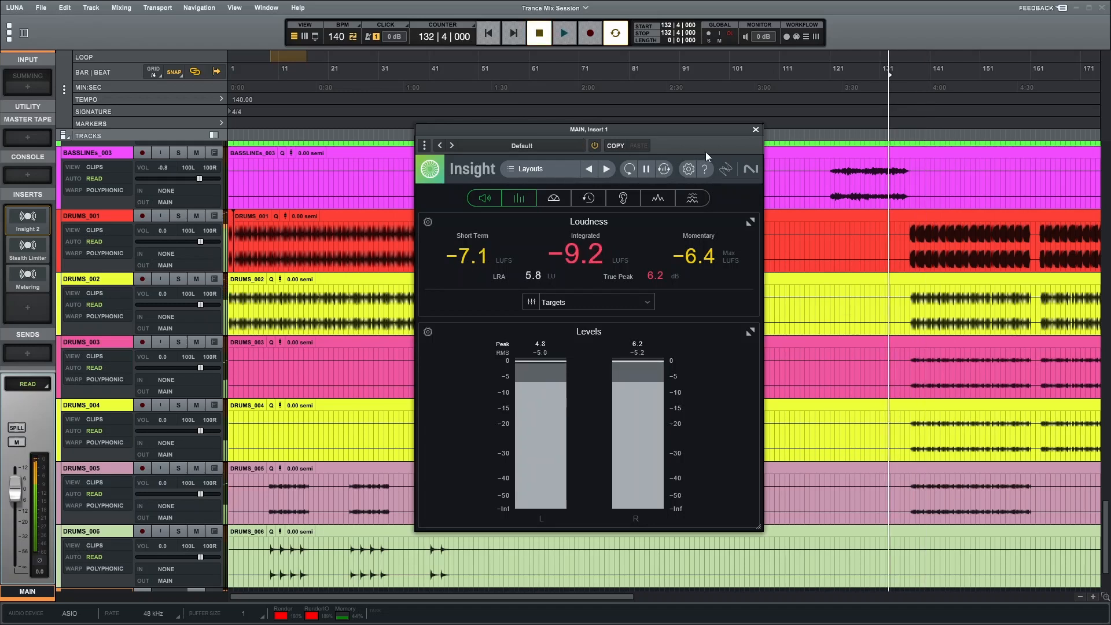
{"action": "left_click", "coordinate": [755, 129]}
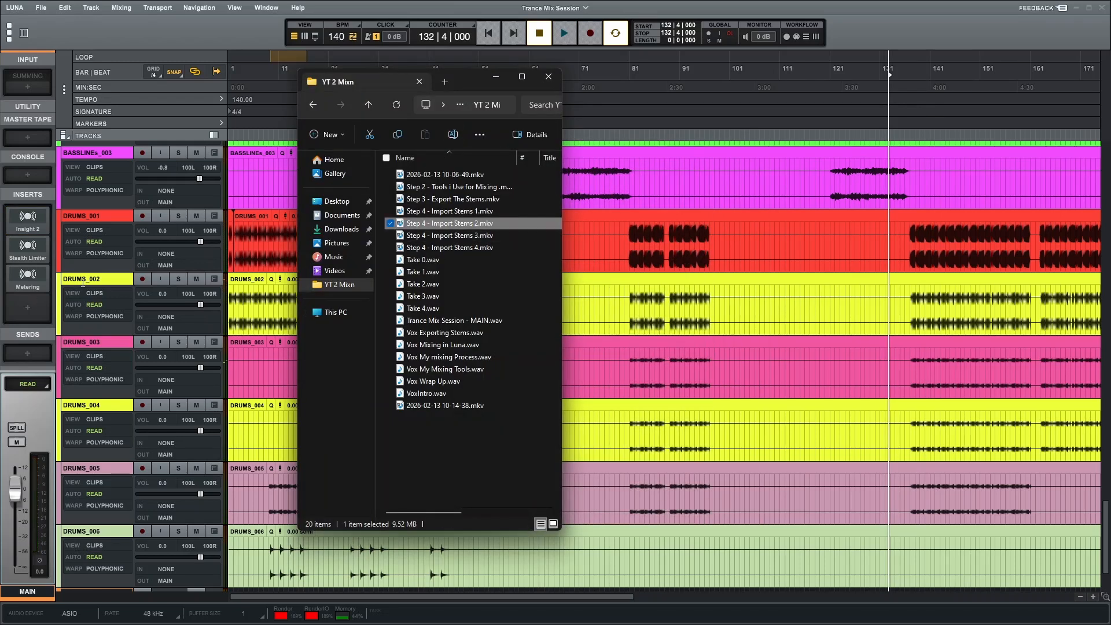
Step: Open the Metering plugin from the MAIN track's inserts
{"action": "left_click", "coordinate": [84, 282]}
{"action": "left_click", "coordinate": [89, 280]}
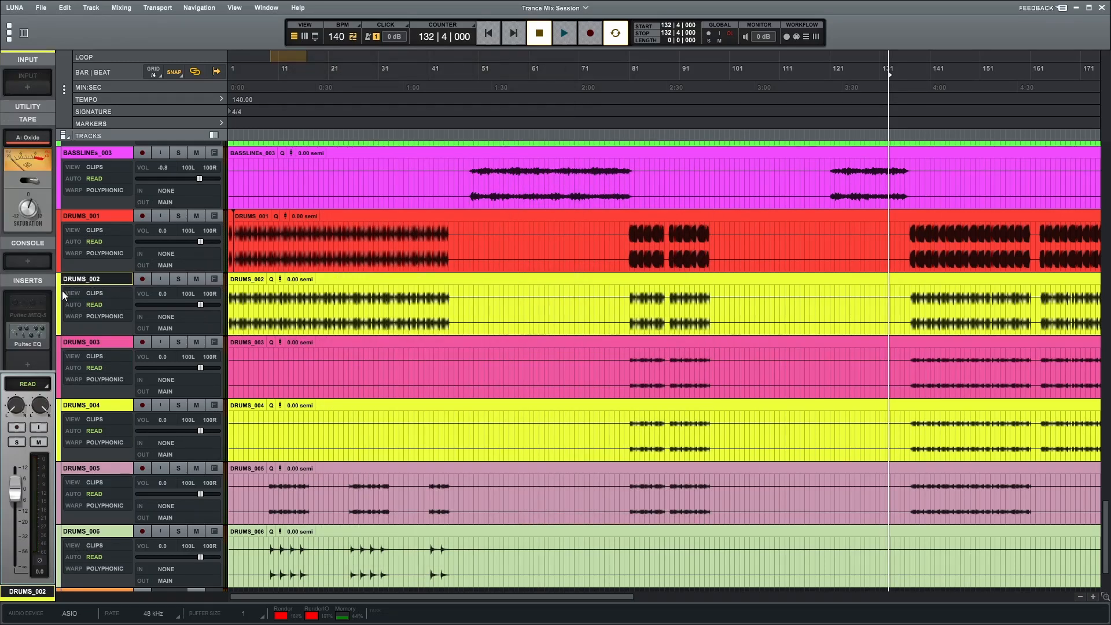
{"action": "scroll", "coordinate": [75, 394], "scroll_direction": "down", "scroll_amount": 3}
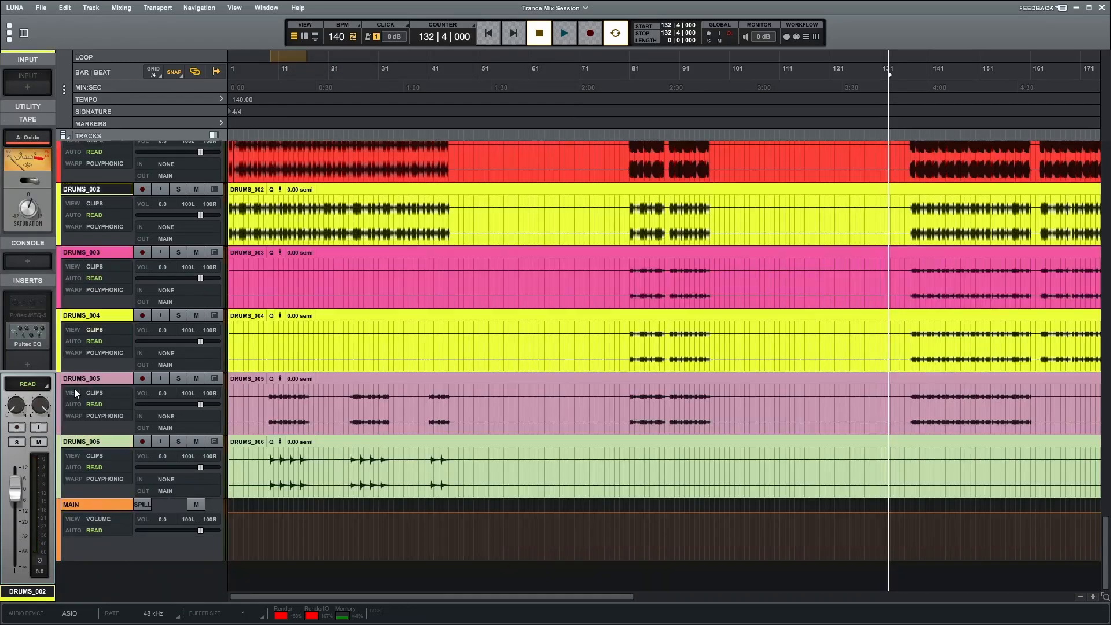
{"action": "left_click", "coordinate": [92, 504]}
{"action": "left_click", "coordinate": [30, 273]}
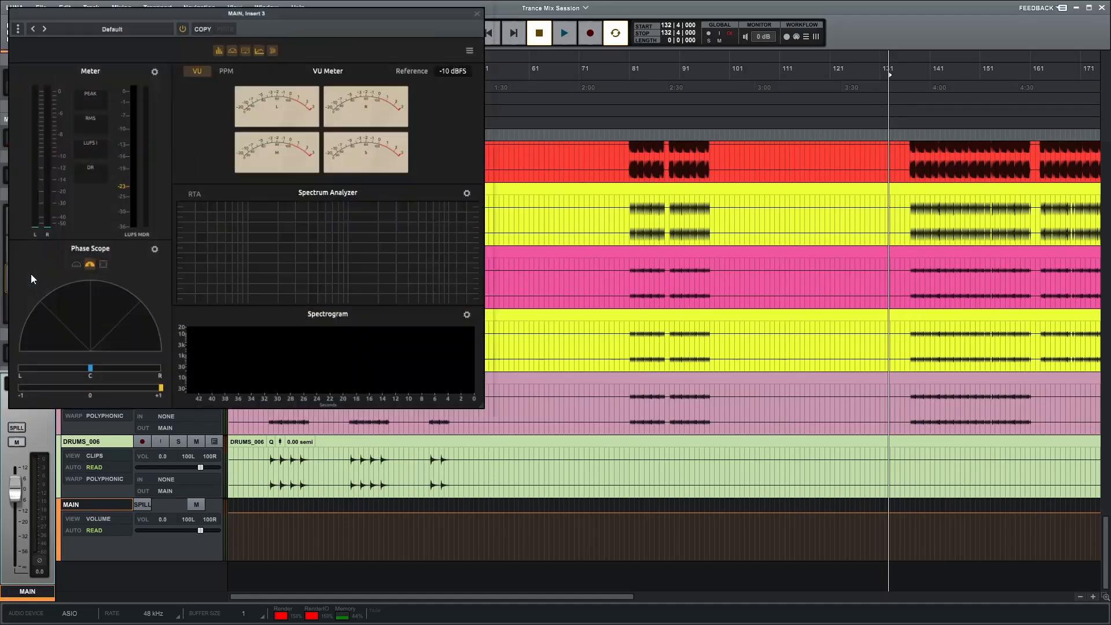
{"action": "scroll", "coordinate": [119, 274], "scroll_direction": "up", "scroll_amount": 2}
{"action": "scroll", "coordinate": [118, 272], "scroll_direction": "up", "scroll_amount": 2}
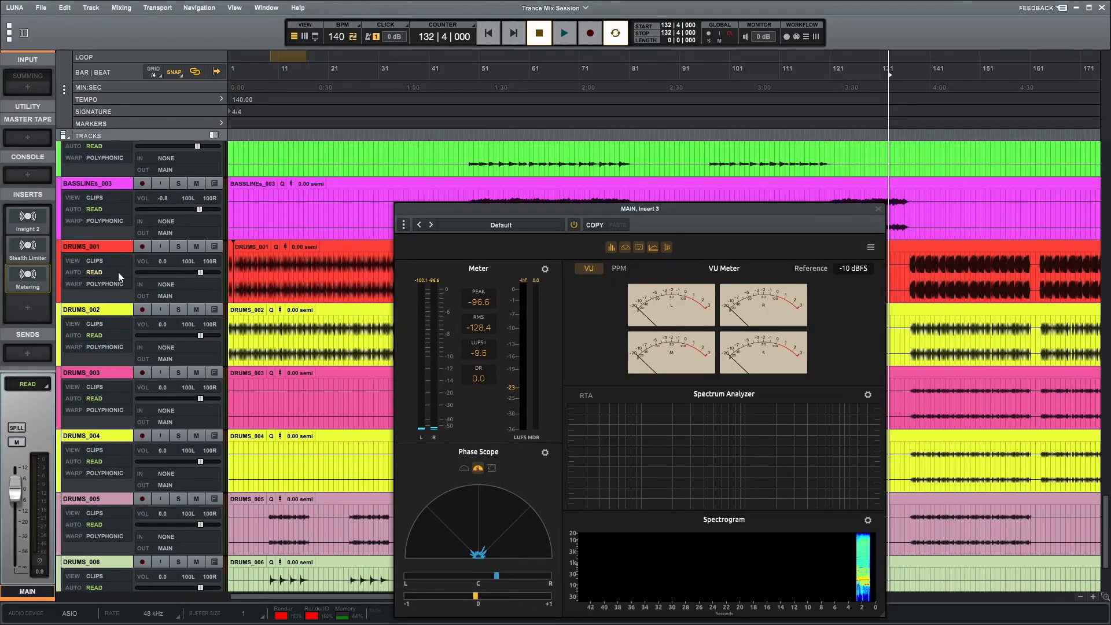
Step: Play the session while watching the Metering plugin, then close its window
{"action": "key", "text": "space"}
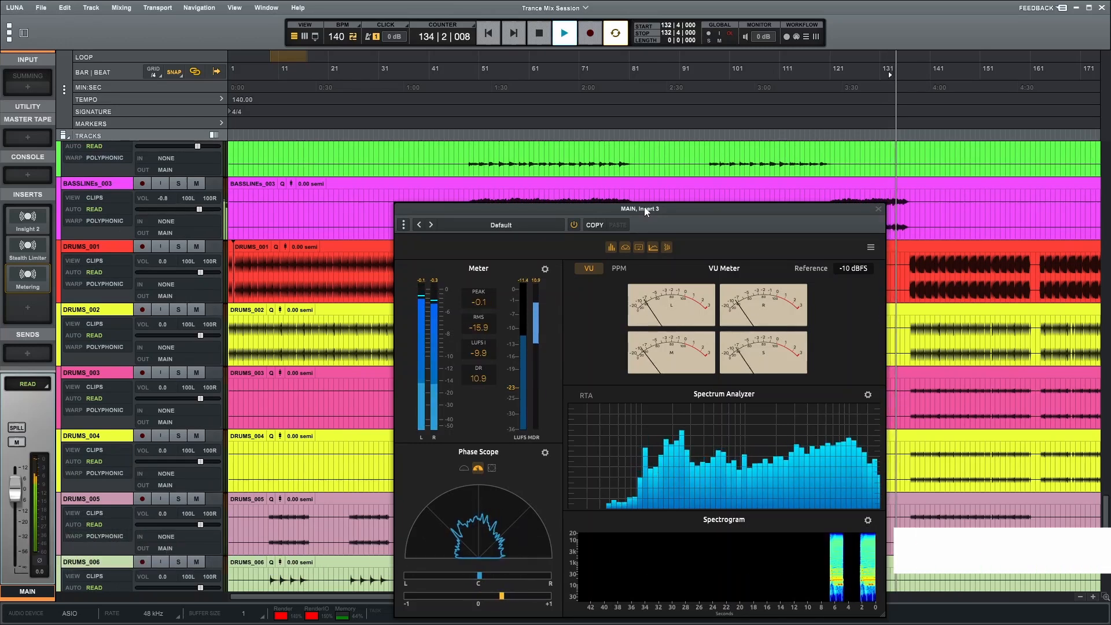
{"action": "left_click_drag", "start_coordinate": [646, 211], "coordinate": [617, 163]}
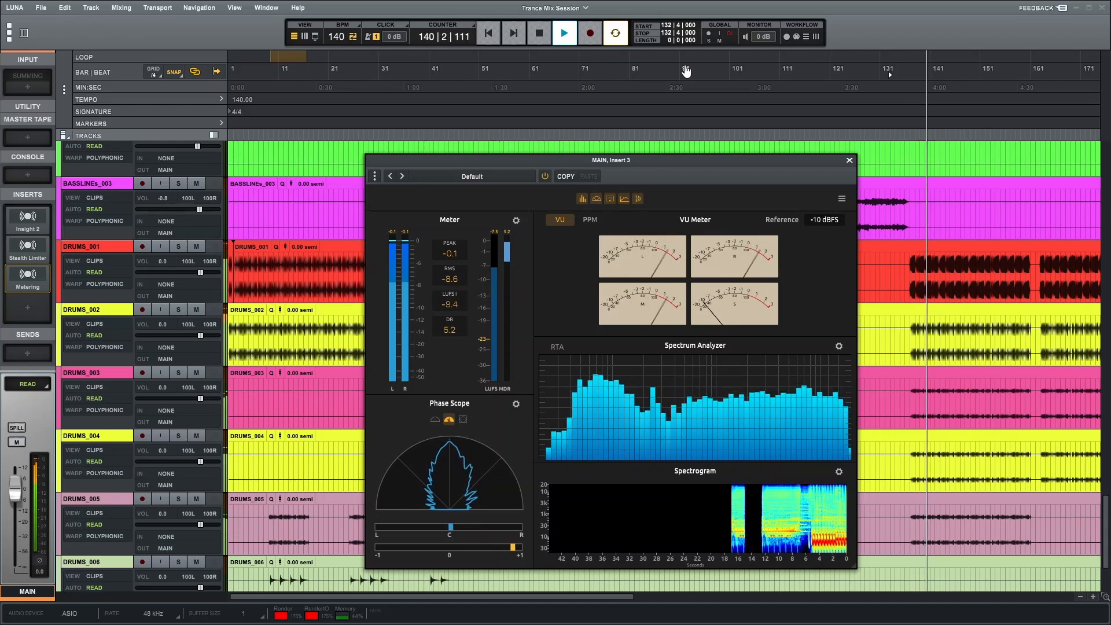
{"action": "key", "text": "space"}
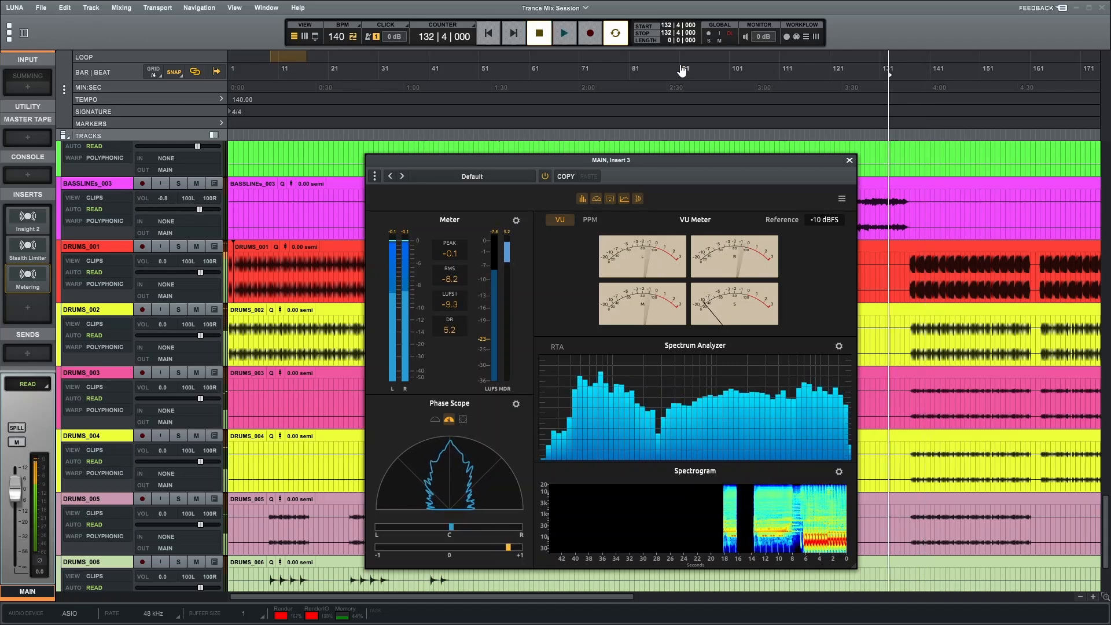
{"action": "left_click", "coordinate": [848, 160]}
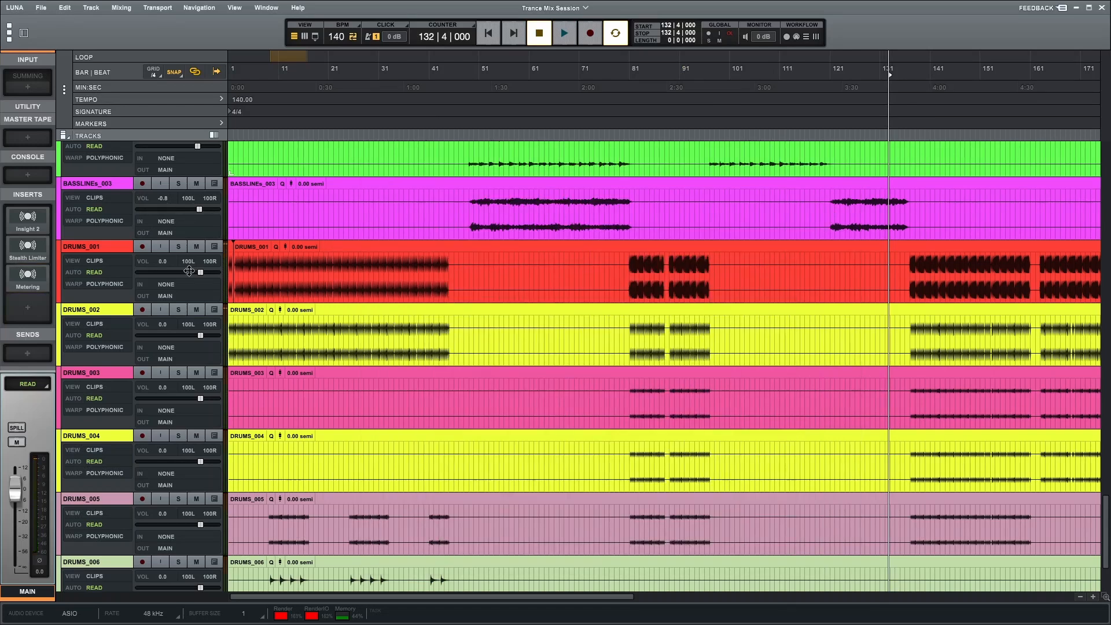
Step: Scroll through the session's tracks to review their colours and organisation
{"action": "scroll", "coordinate": [118, 255], "scroll_direction": "up", "scroll_amount": 4}
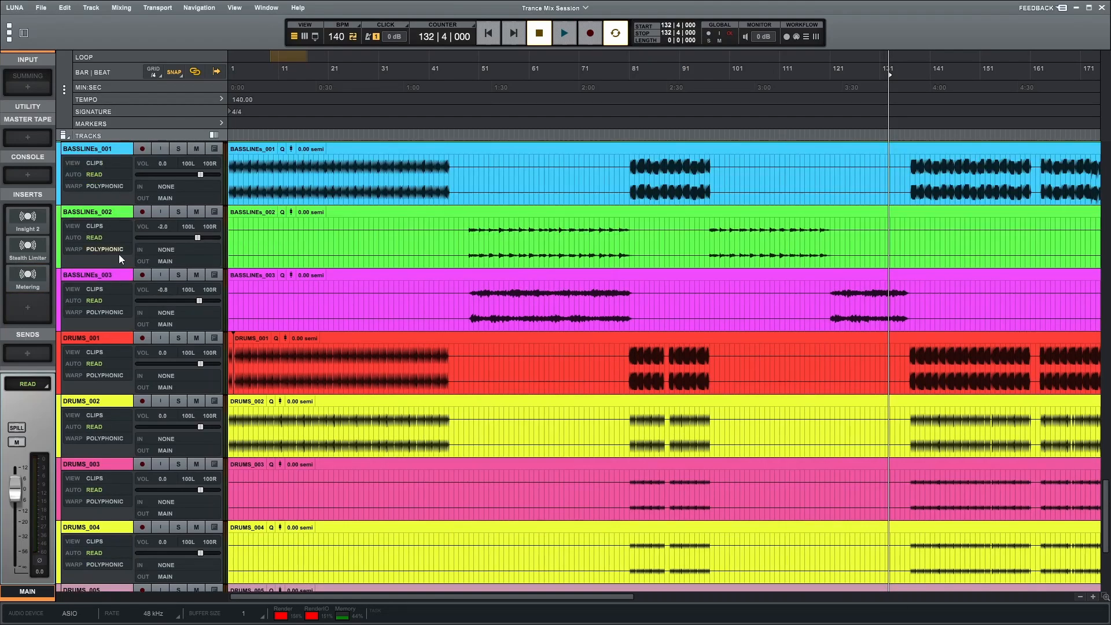
{"action": "scroll", "coordinate": [117, 255], "scroll_direction": "up", "scroll_amount": 7}
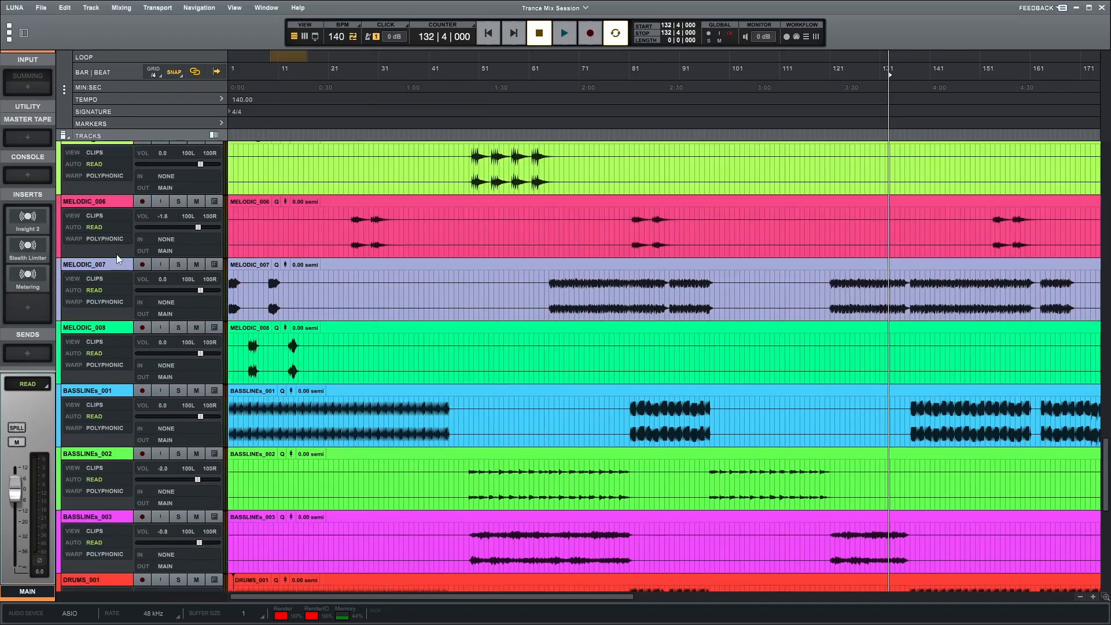
{"action": "scroll", "coordinate": [116, 254], "scroll_direction": "up", "scroll_amount": 7}
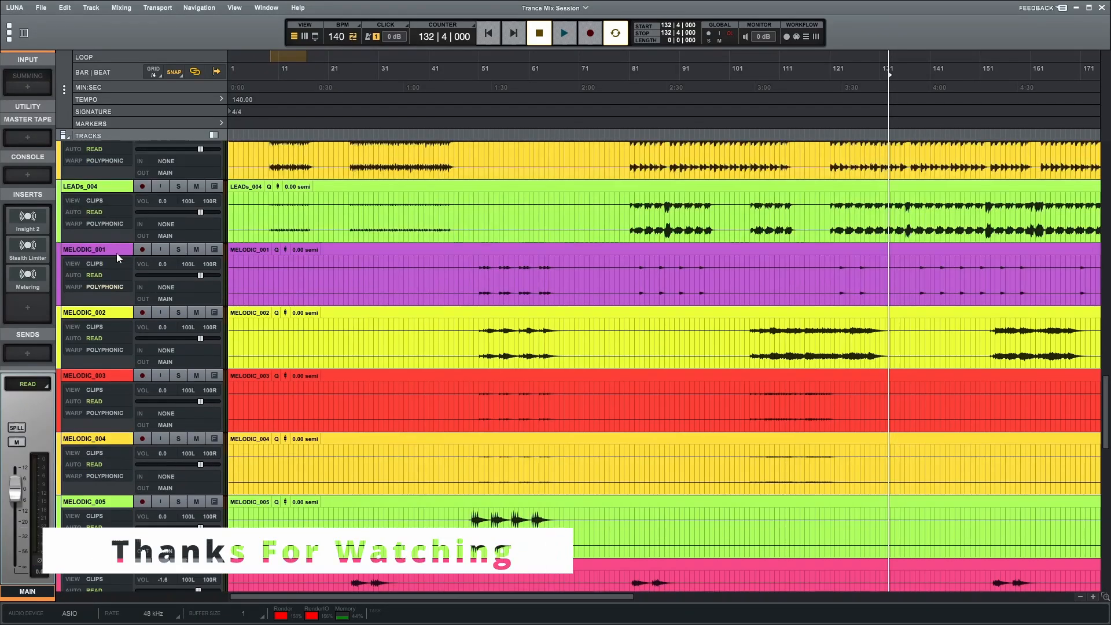
{"action": "scroll", "coordinate": [116, 254], "scroll_direction": "up", "scroll_amount": 8}
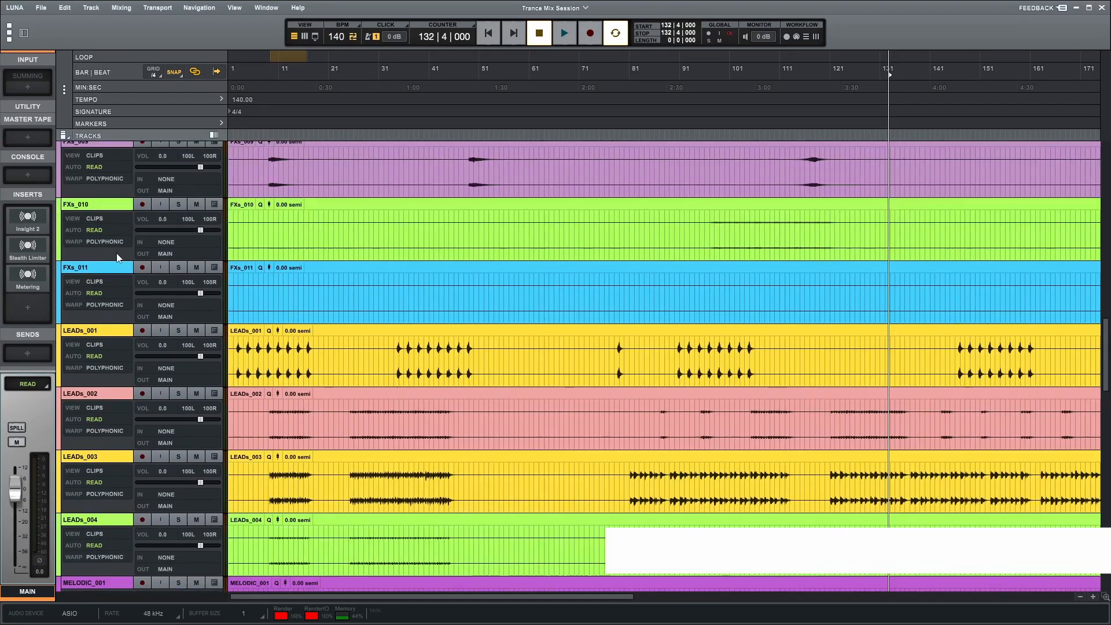
{"action": "scroll", "coordinate": [116, 255], "scroll_direction": "up", "scroll_amount": 7}
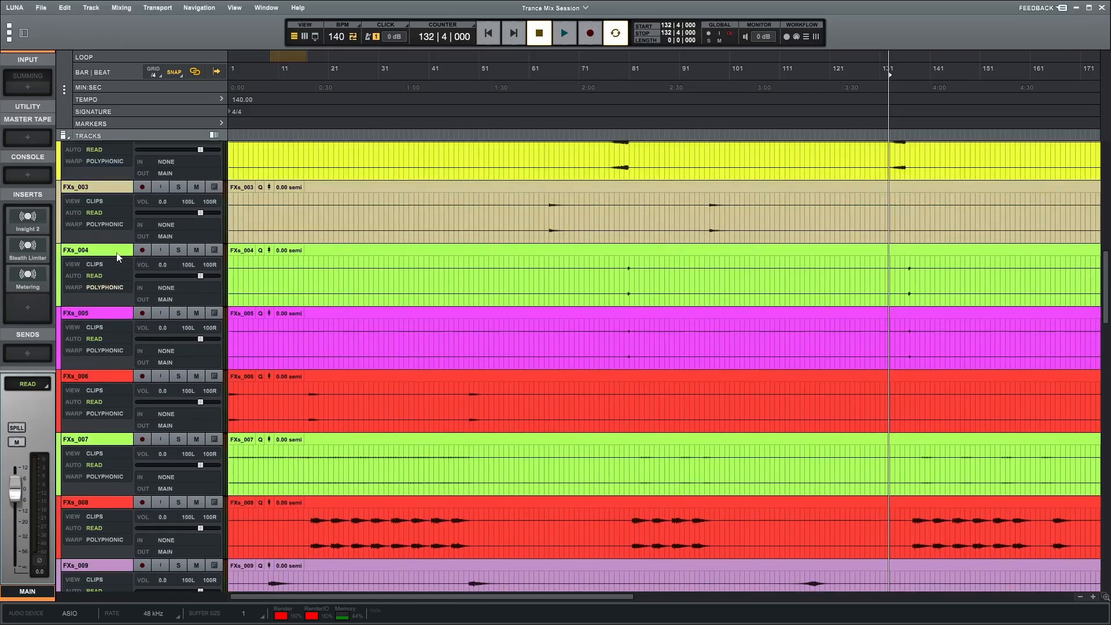
{"action": "scroll", "coordinate": [116, 253], "scroll_direction": "up", "scroll_amount": 5}
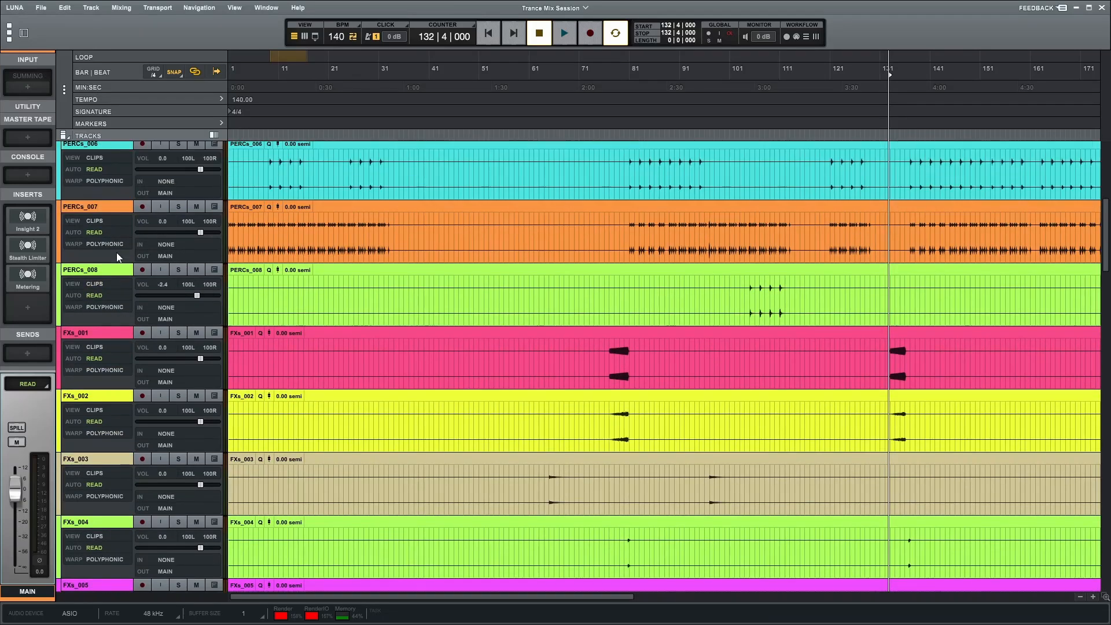
{"action": "scroll", "coordinate": [116, 252], "scroll_direction": "up", "scroll_amount": 2}
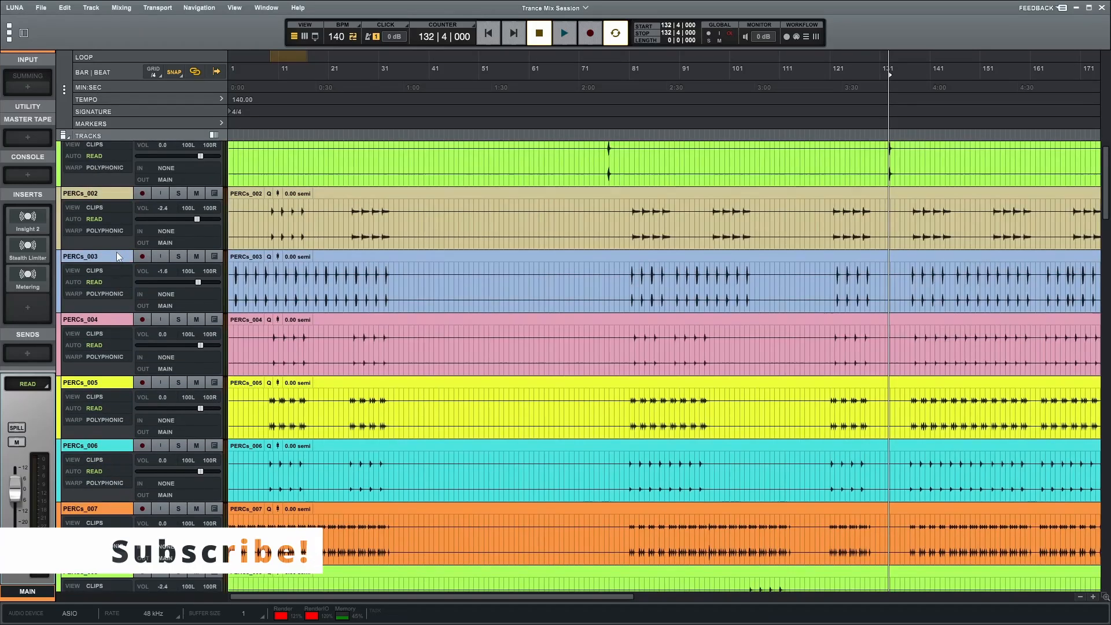